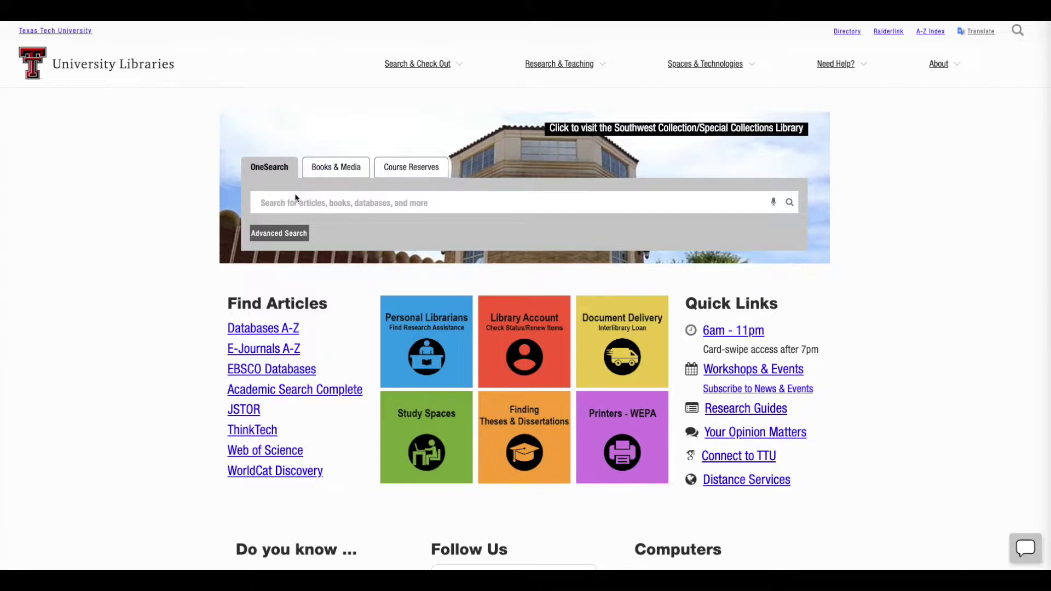
Paste 'creatine supplement resistance exercise' into the OneSearch box and run it as an advanced search
left_click(304, 203)
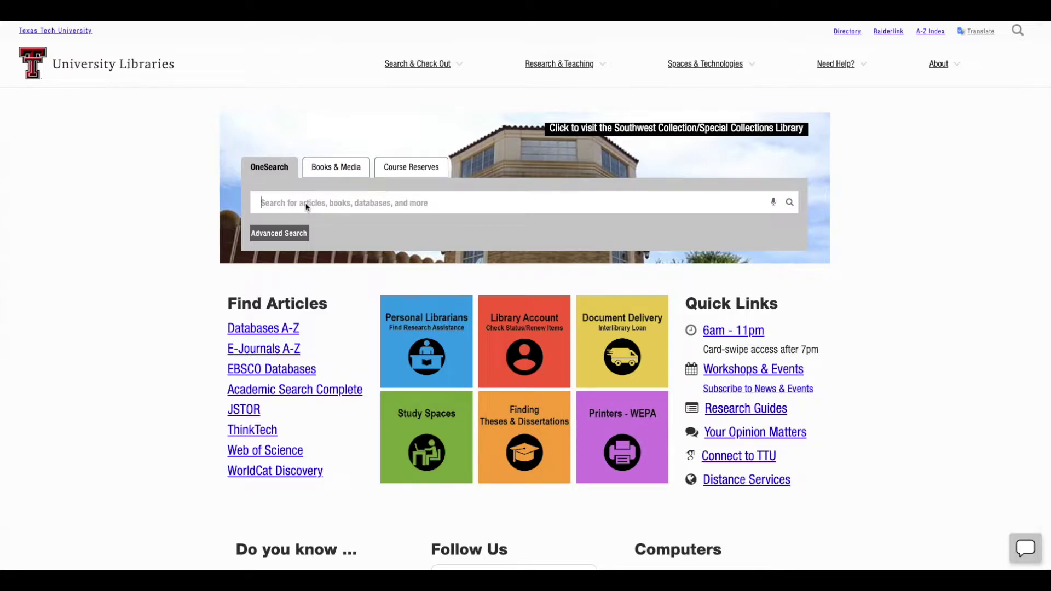
key("Return")
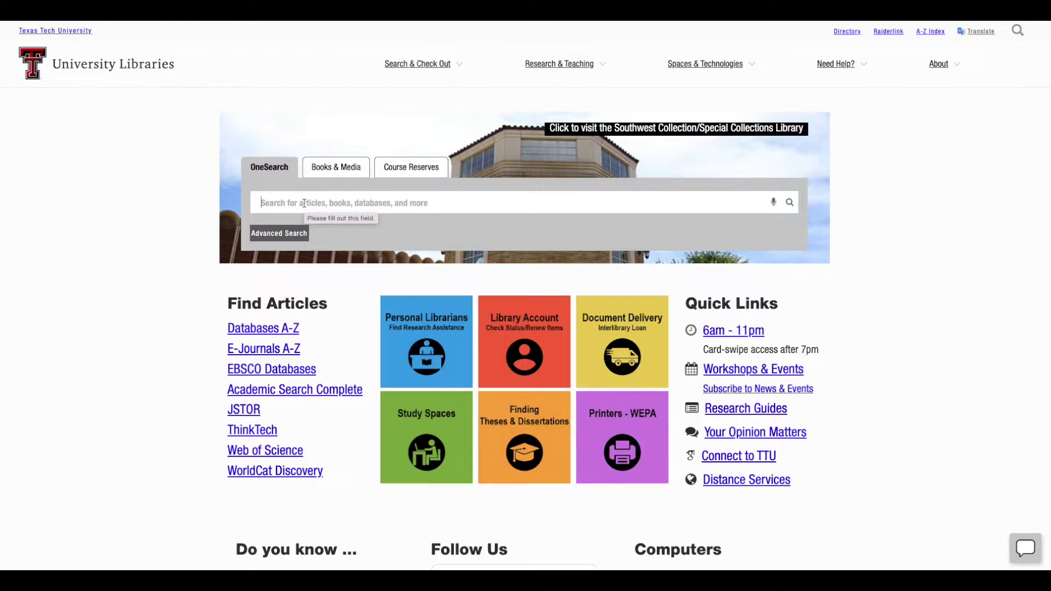
type("creatine supplement resistance exercise")
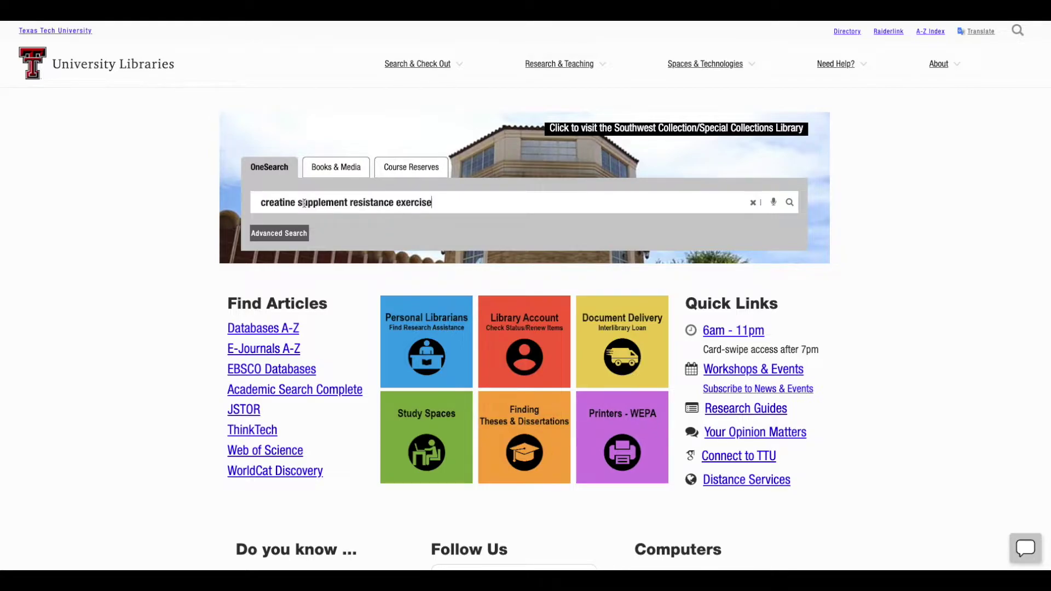
left_click(294, 238)
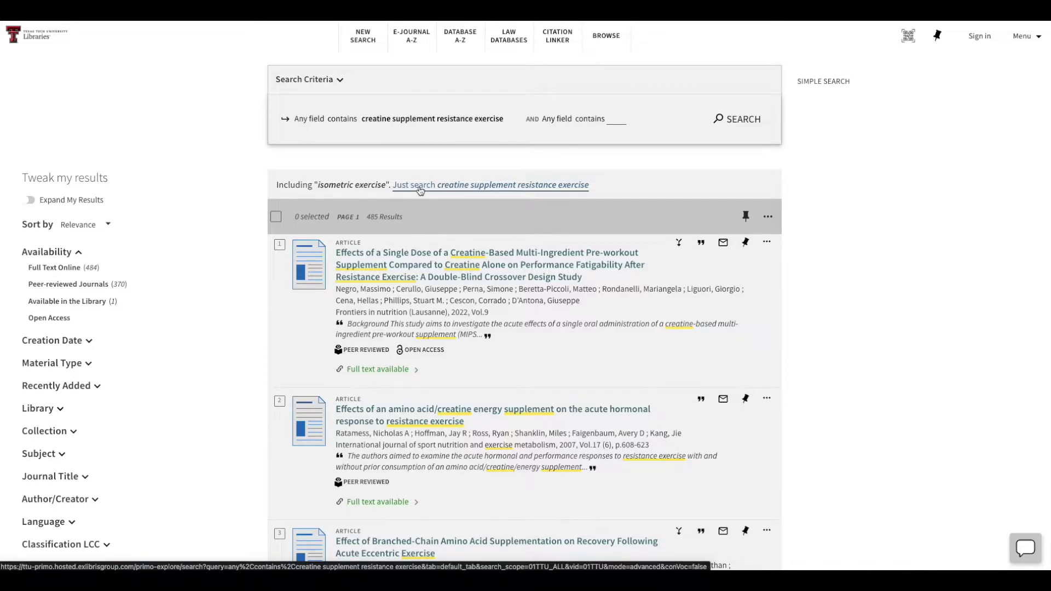
Search only 'creatine supplement resistance exercise' without the isometric exercise expansion, giving 441 results
left_click(420, 188)
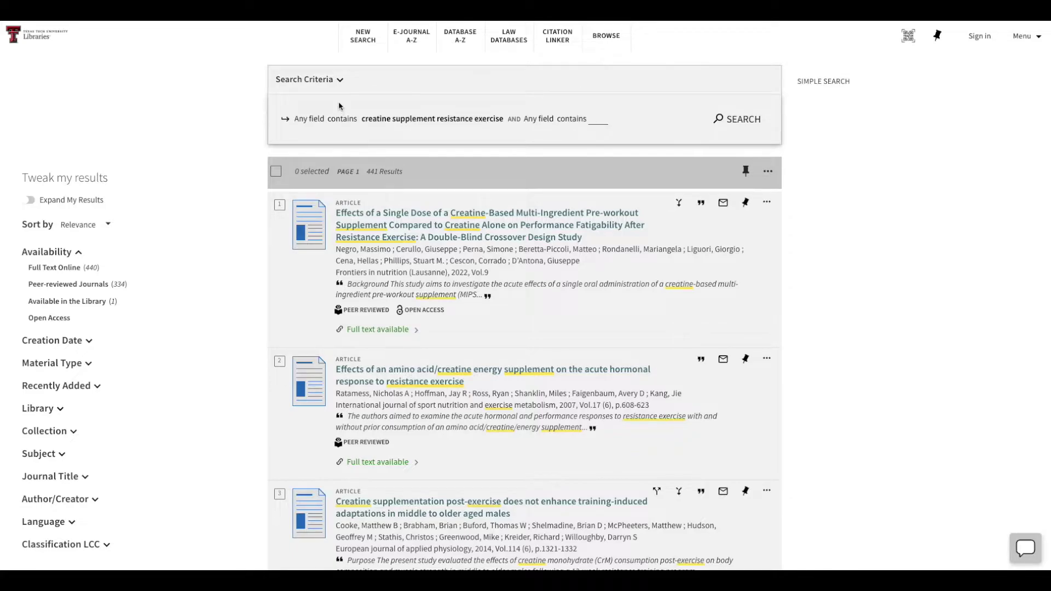
left_click(340, 81)
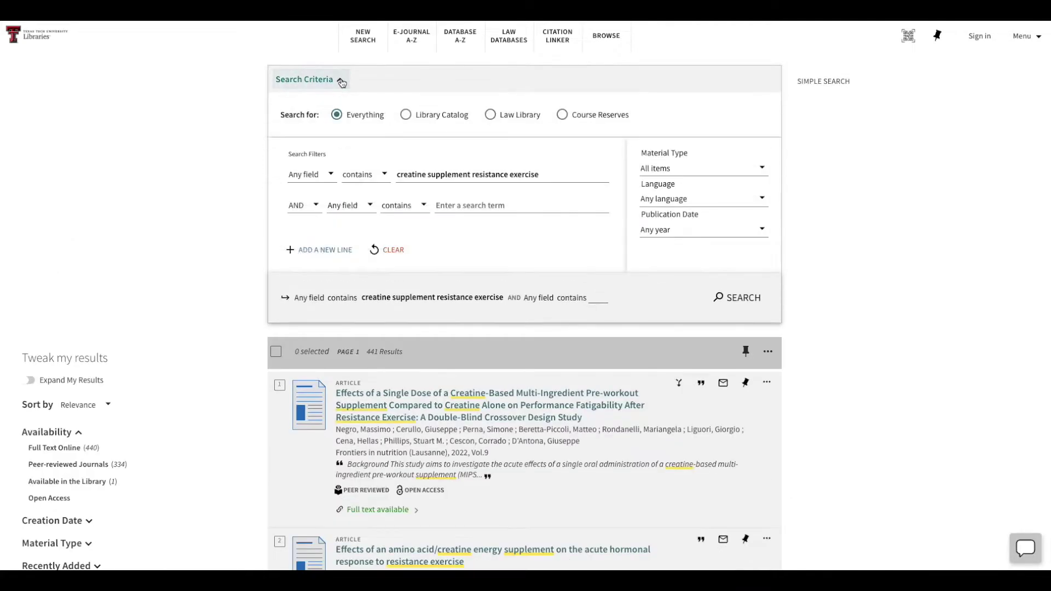
Change the first search line's field from Any field to Title and rerun, getting 5 expanded results
left_click(341, 81)
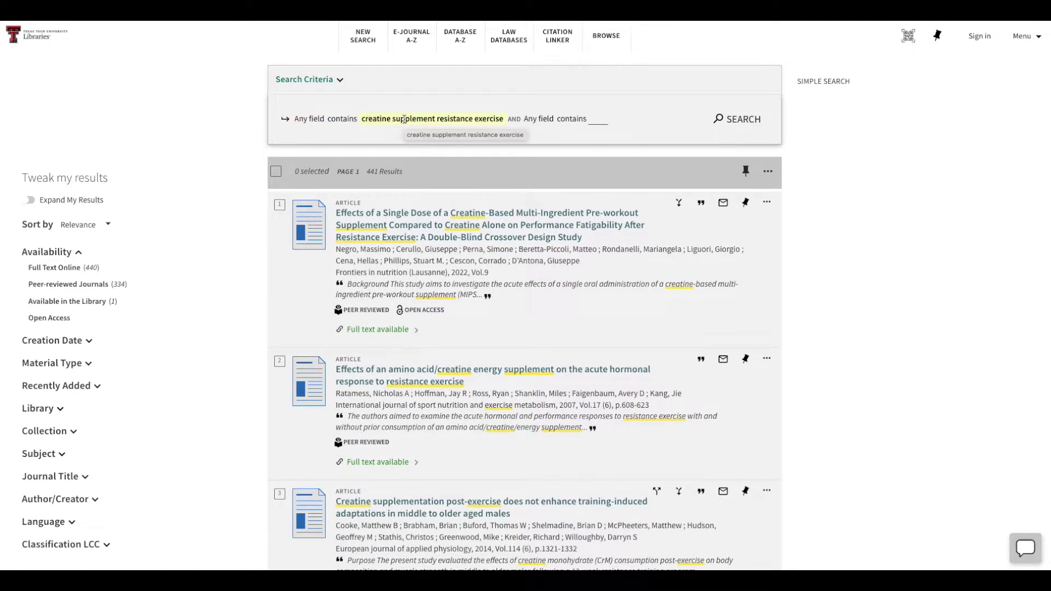
left_click(340, 81)
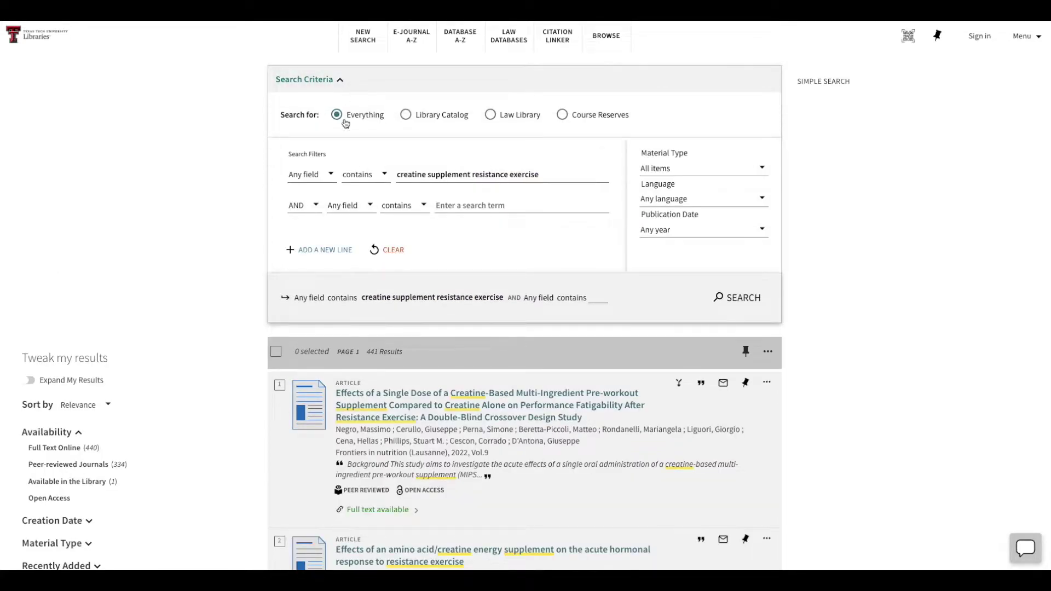
left_click(330, 175)
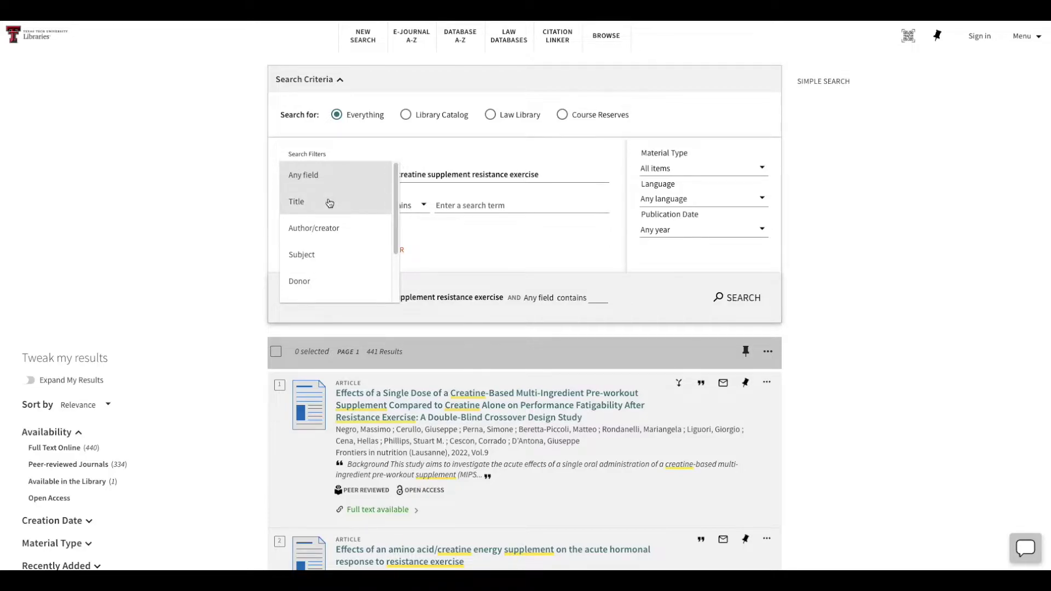
scroll(329, 203, "down", 2)
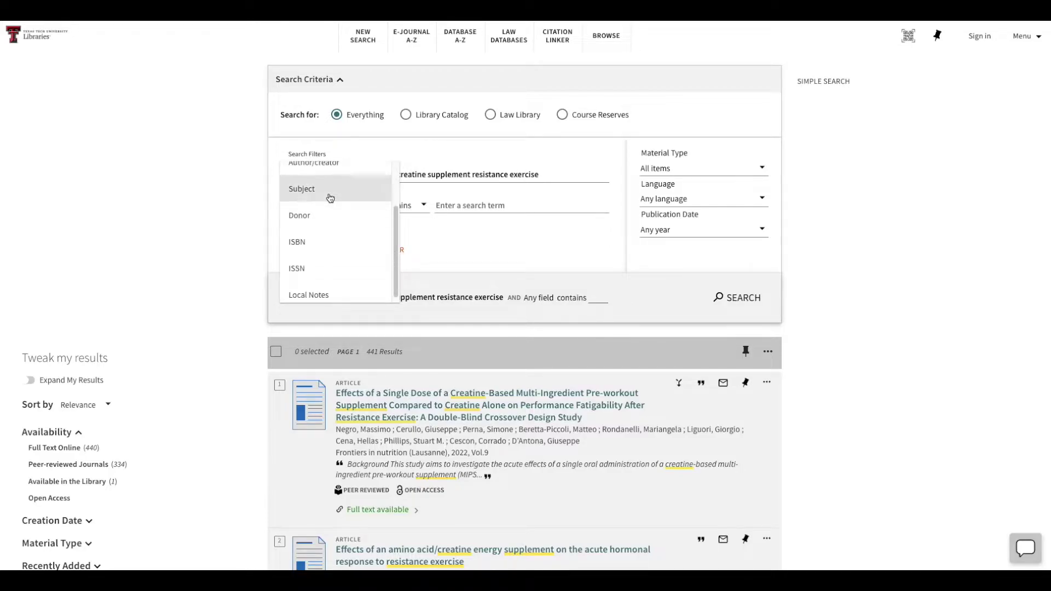
left_click(224, 176)
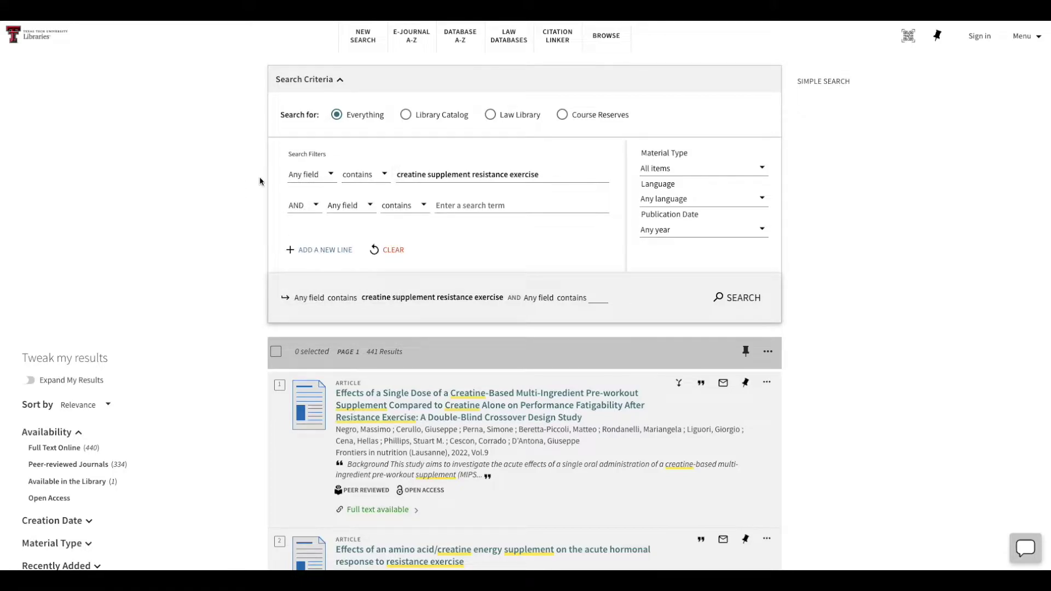
left_click(329, 175)
left_click(319, 206)
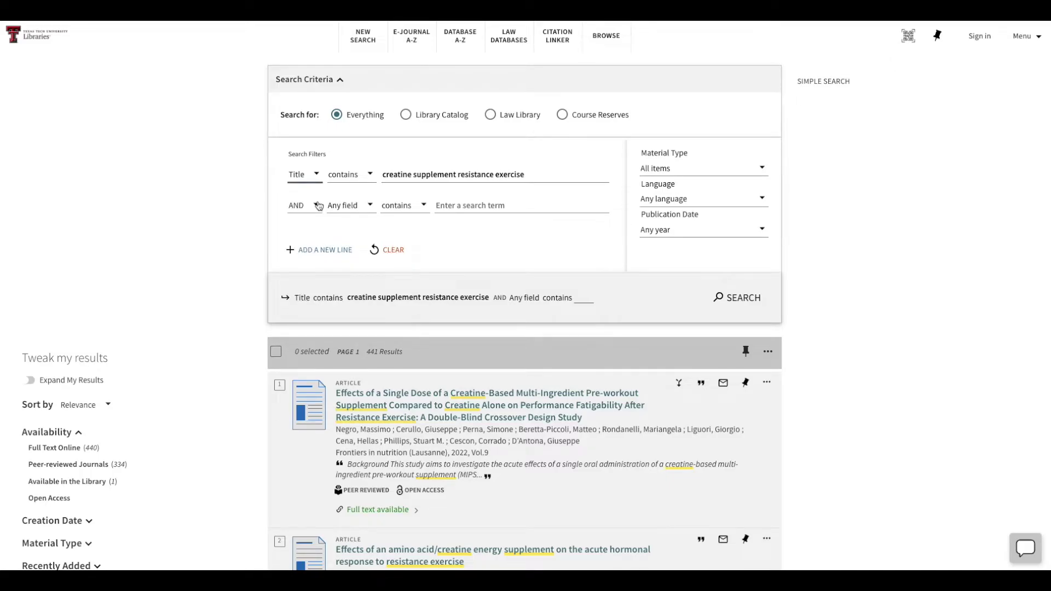
left_click(733, 299)
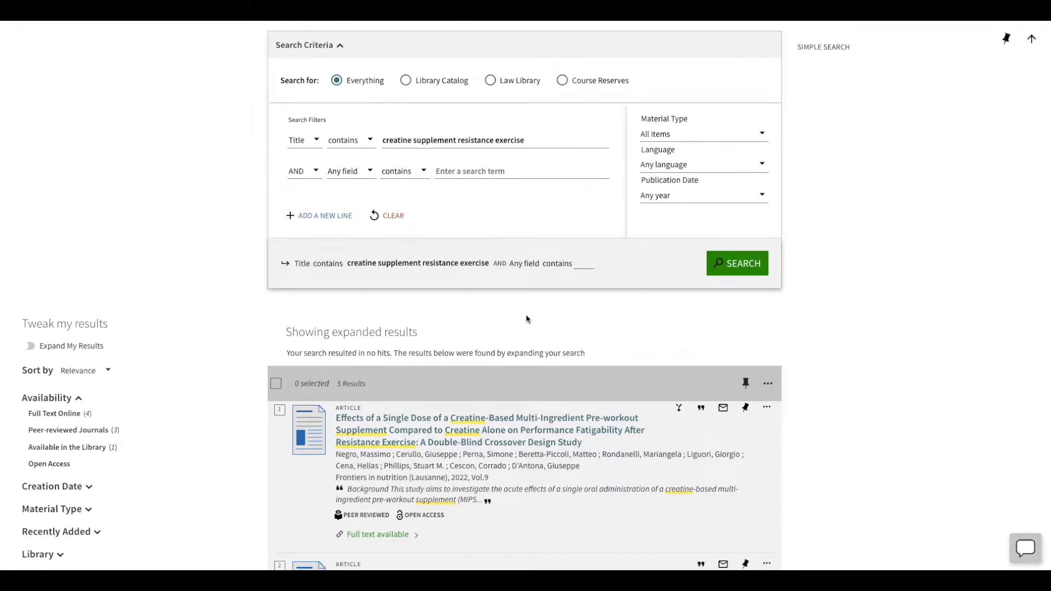
scroll(527, 318, "down", 1)
Turn on Expand My Results and browse the 6 results led by the 2022 Frontiers in Nutrition article
scroll(357, 249, "down", 1)
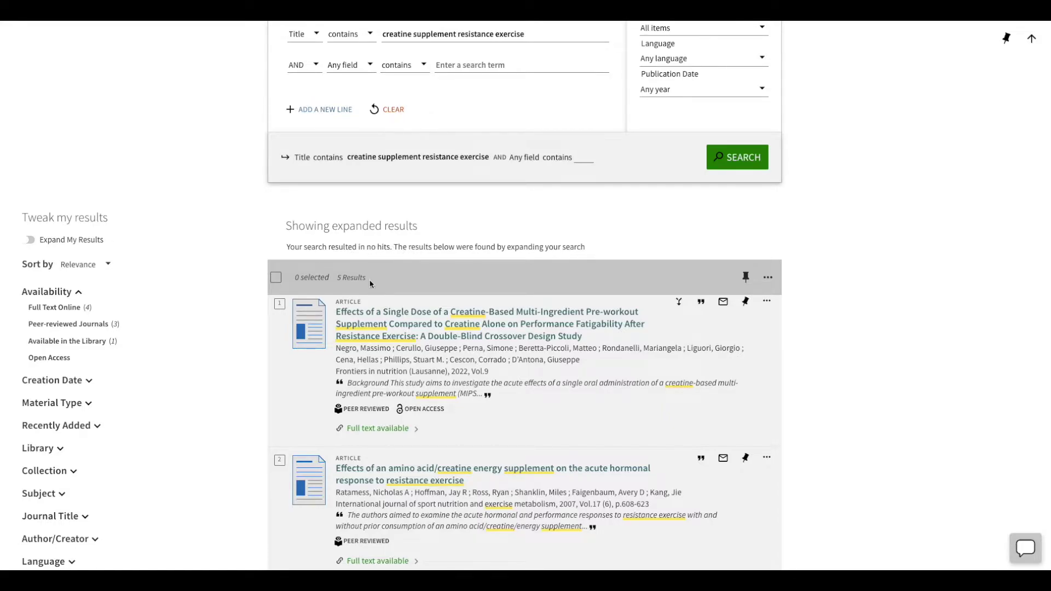
left_click(30, 241)
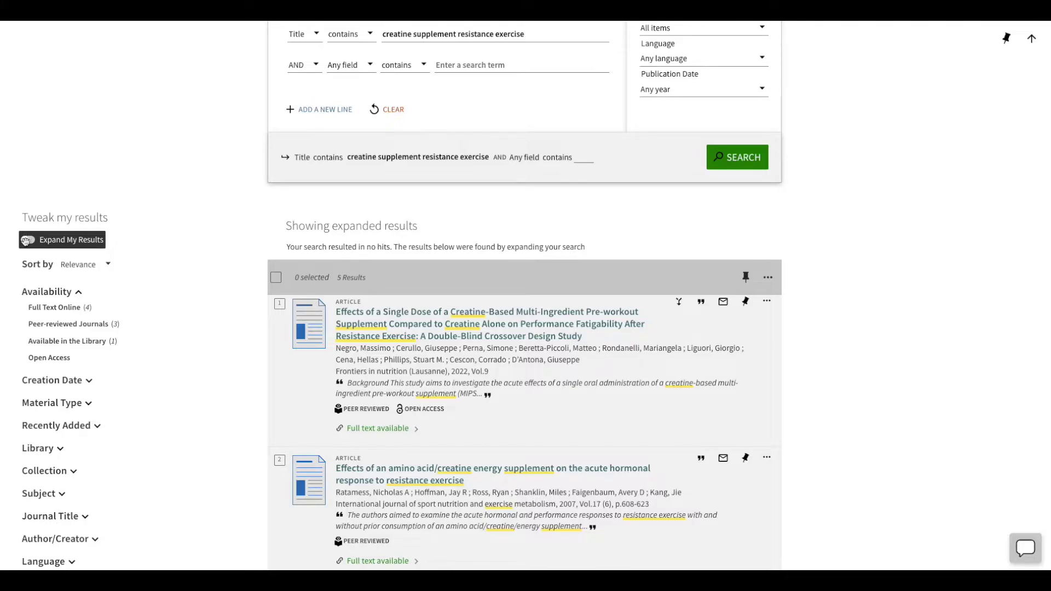
left_click(27, 241)
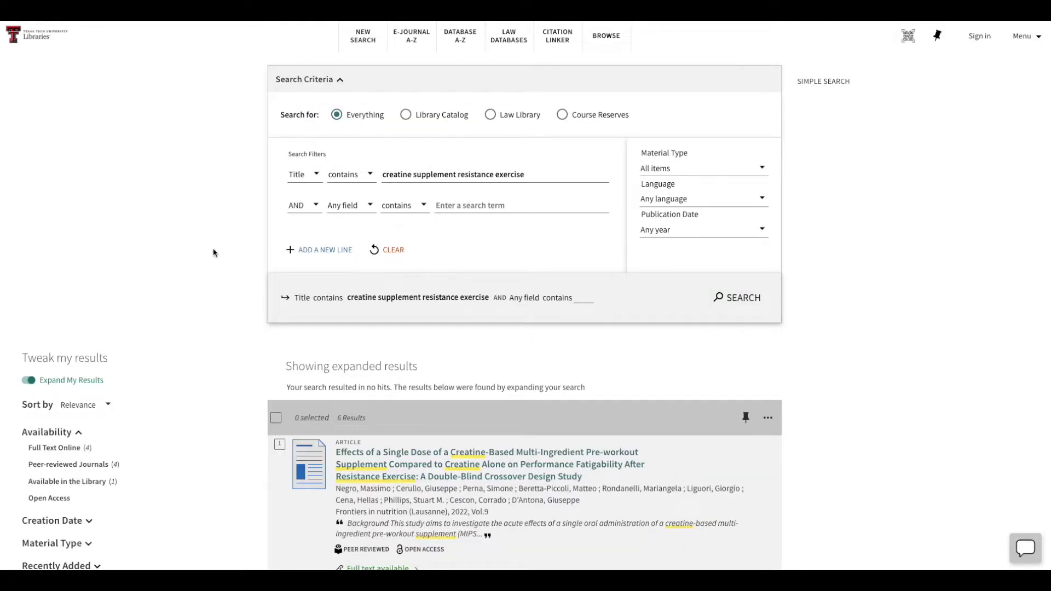
scroll(215, 252, "down", 1)
scroll(215, 252, "down", 1)
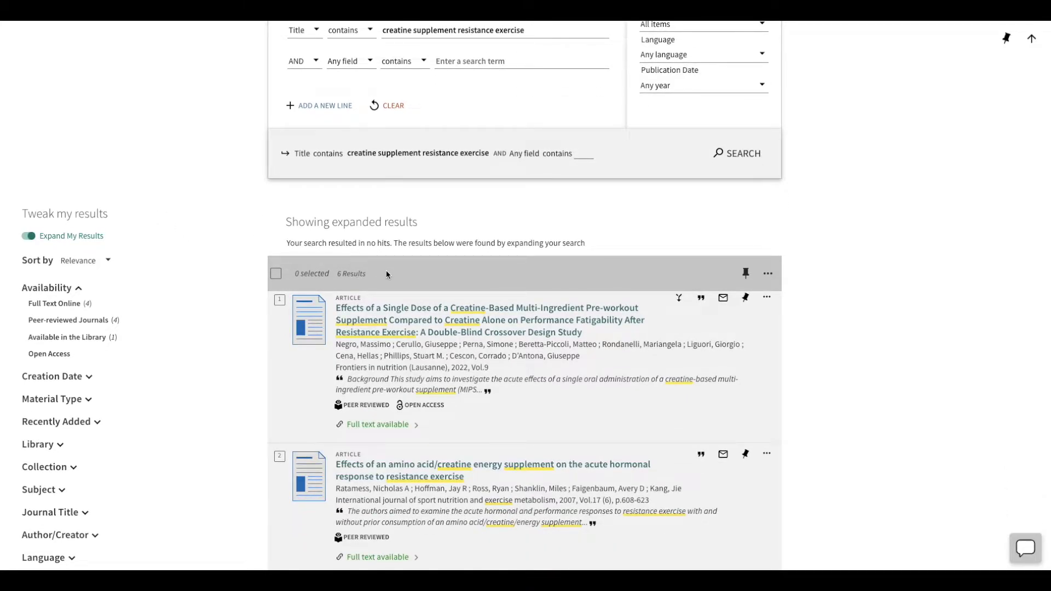
scroll(386, 273, "down", 2)
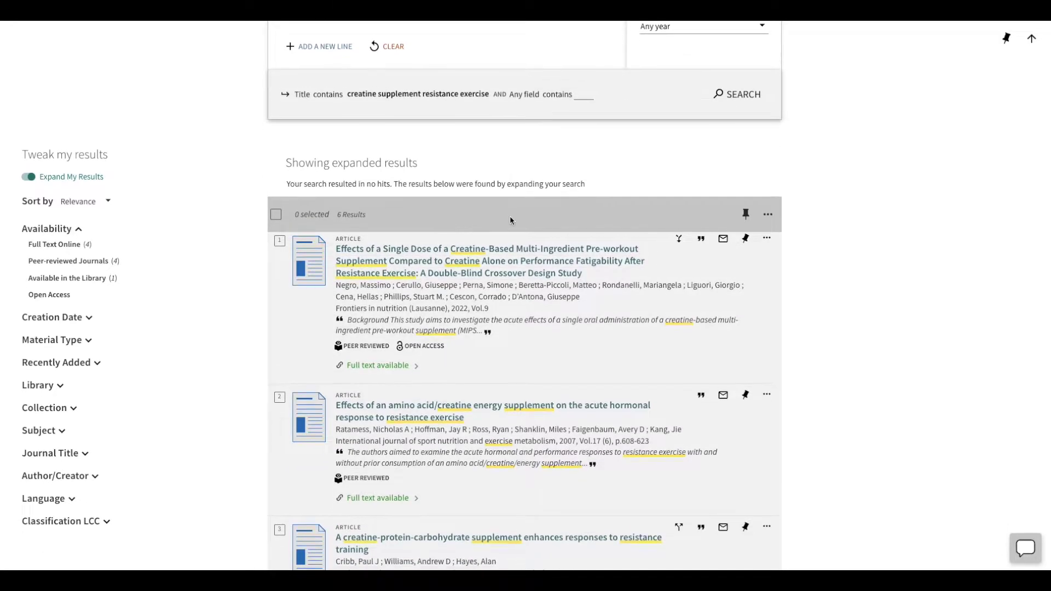
scroll(257, 290, "down", 1)
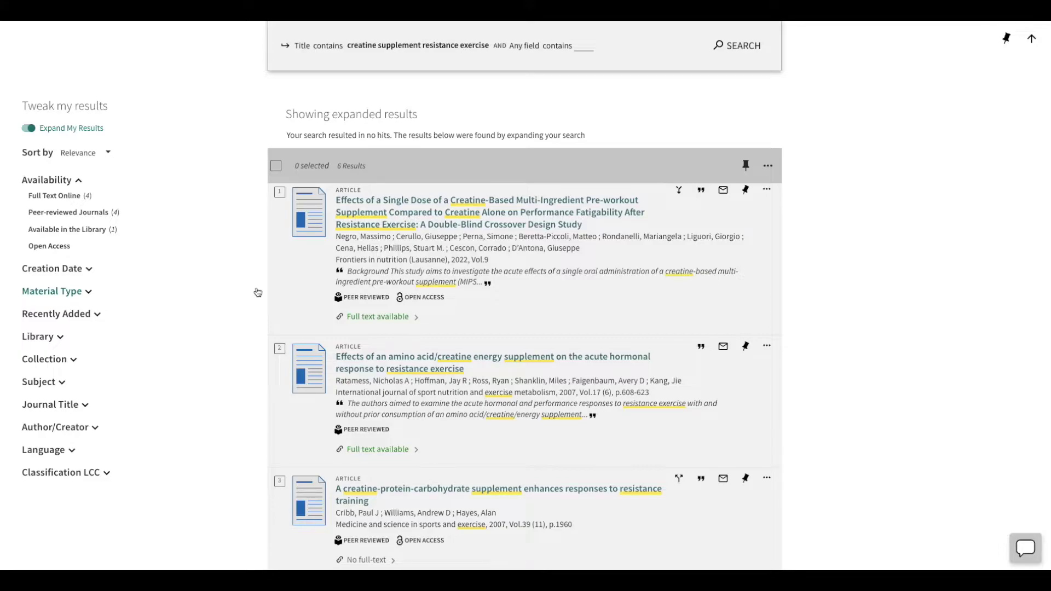
scroll(257, 292, "up", 2)
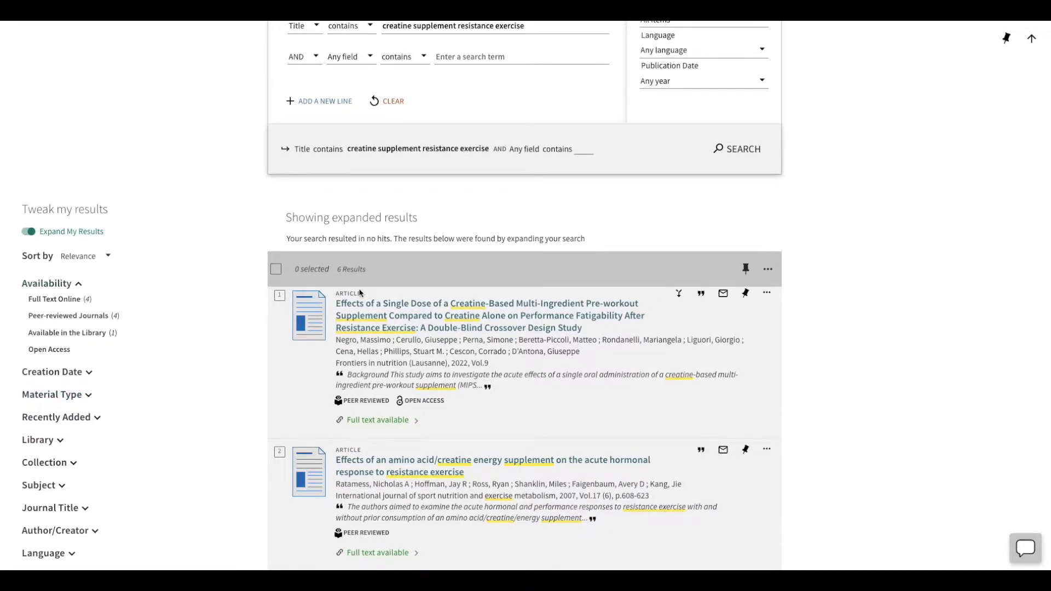
scroll(273, 301, "down", 2)
scroll(273, 302, "down", 1)
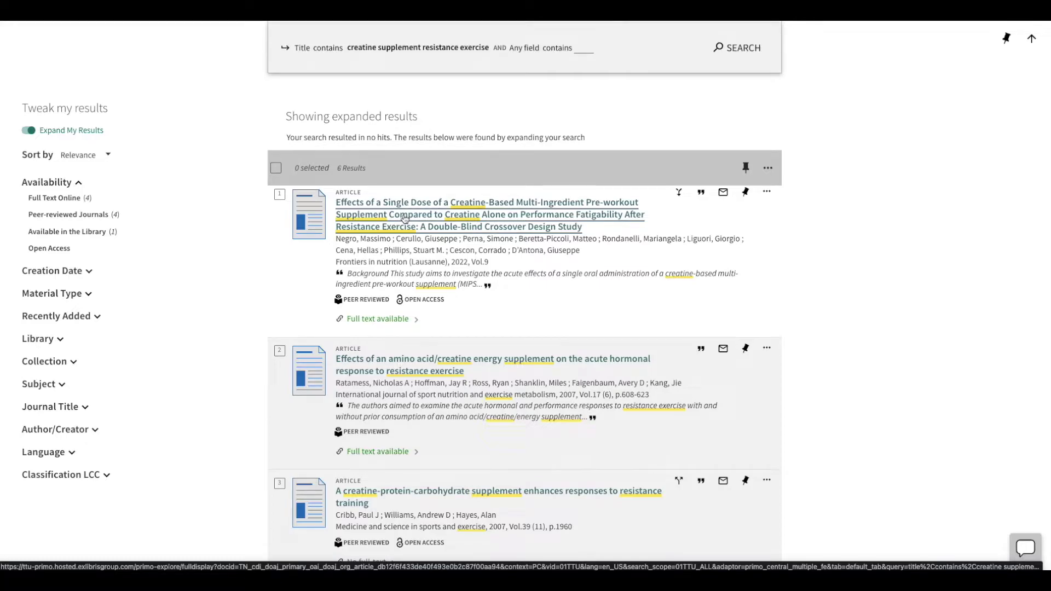
Open the 2022 Frontiers in Nutrition article's record, export its BibTeX citation, and view Find Online
left_click(404, 218)
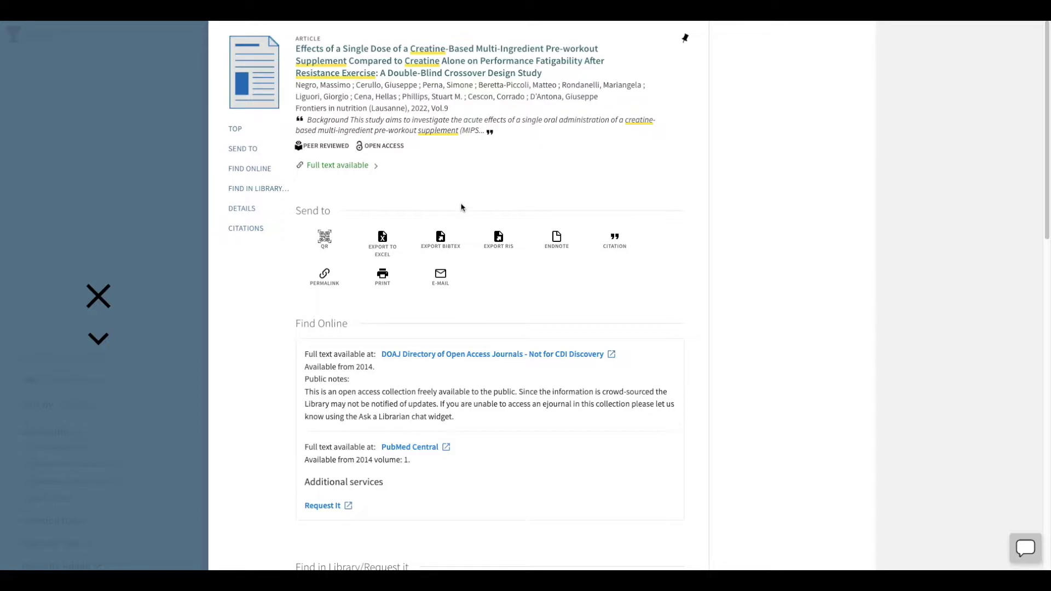
left_click(449, 237)
scroll(461, 187, "down", 2)
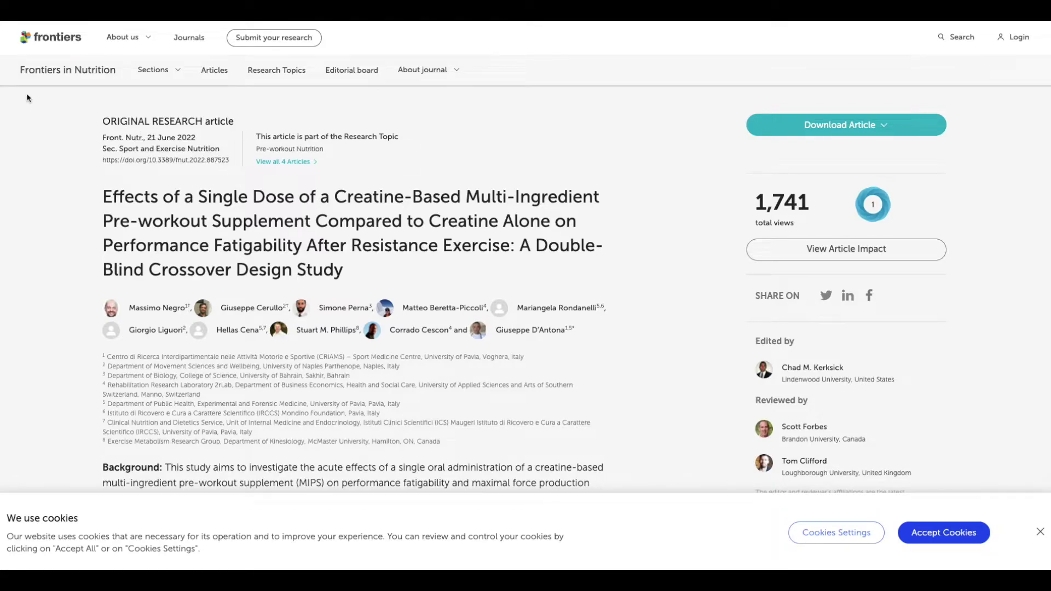
scroll(98, 160, "down", 1)
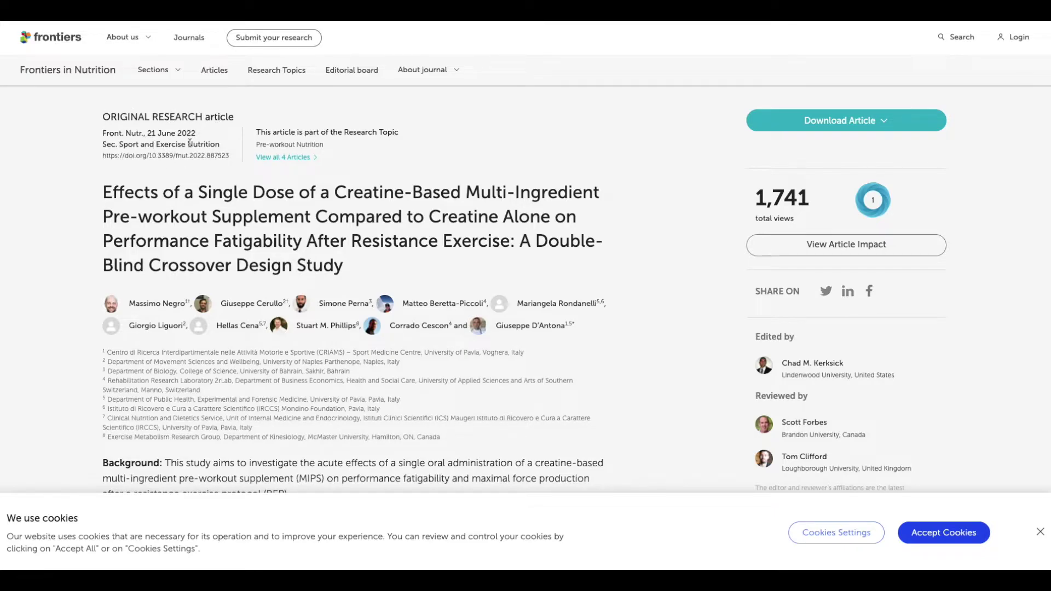
scroll(185, 145, "down", 2)
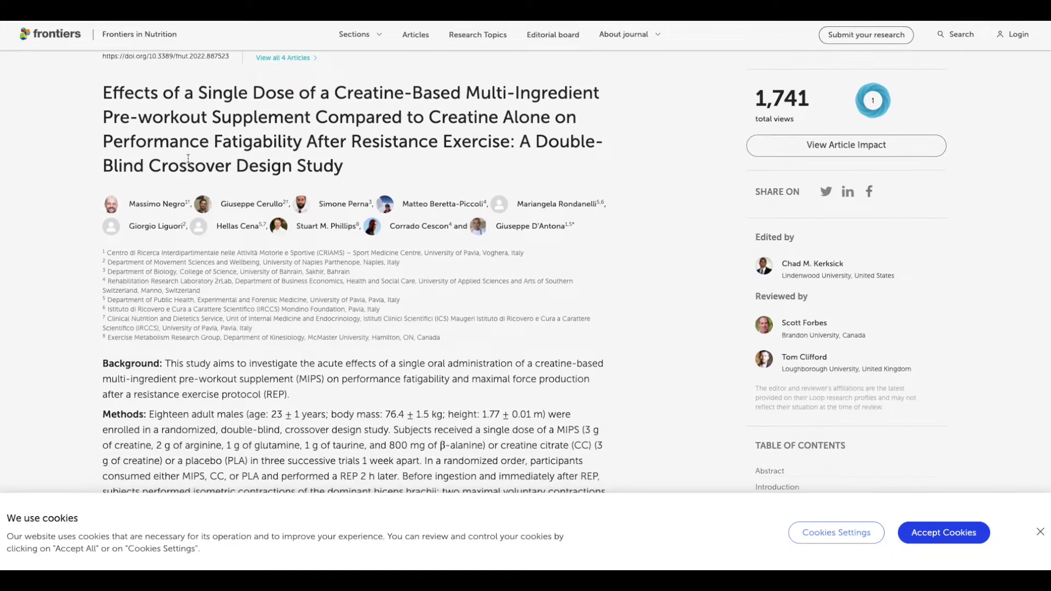
scroll(402, 226, "down", 1)
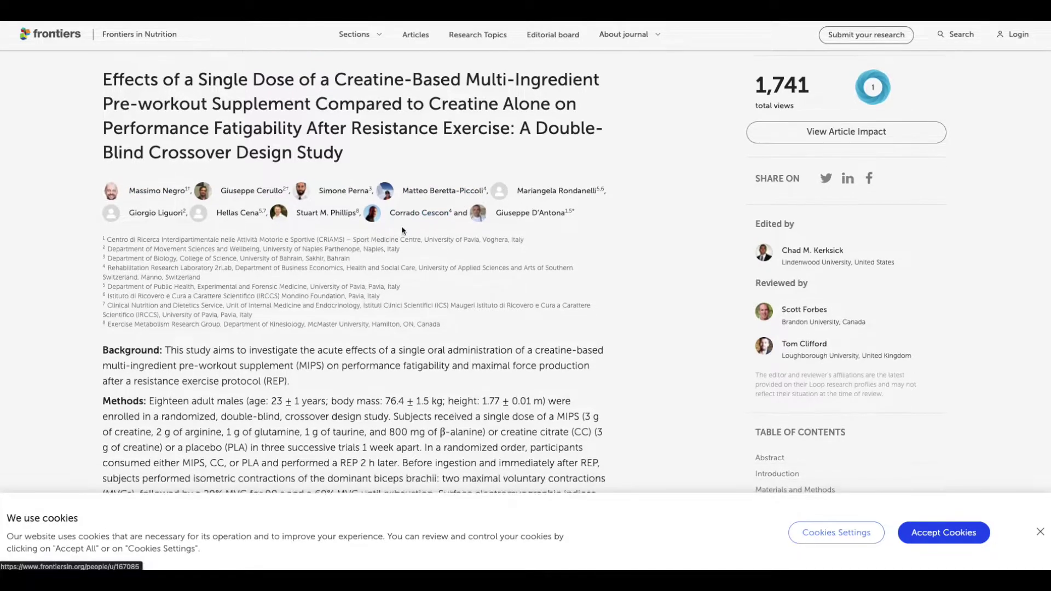
scroll(338, 257, "down", 3)
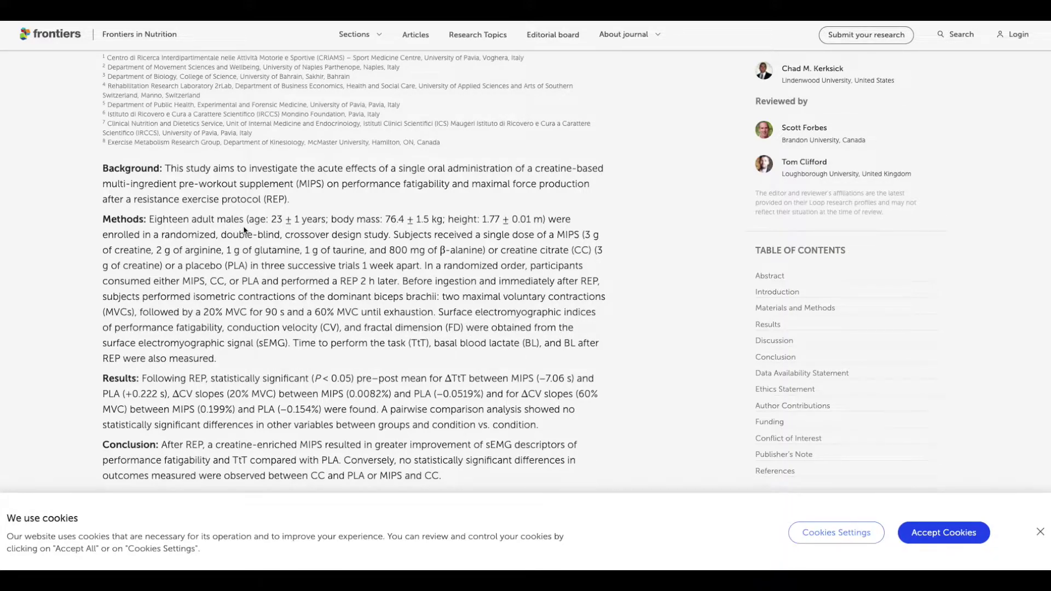
scroll(245, 227, "down", 3)
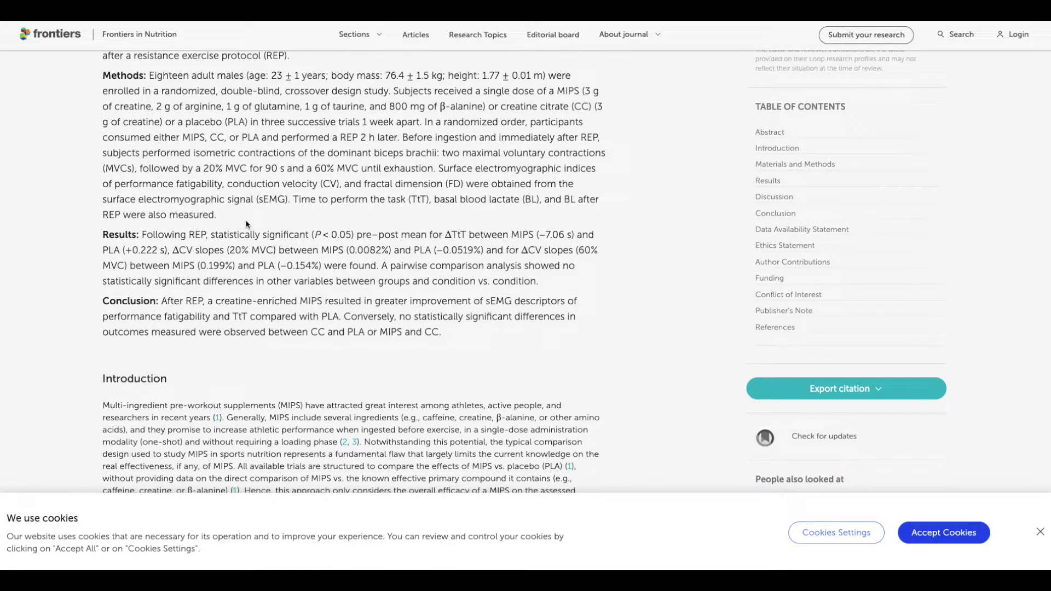
scroll(249, 230, "down", 6)
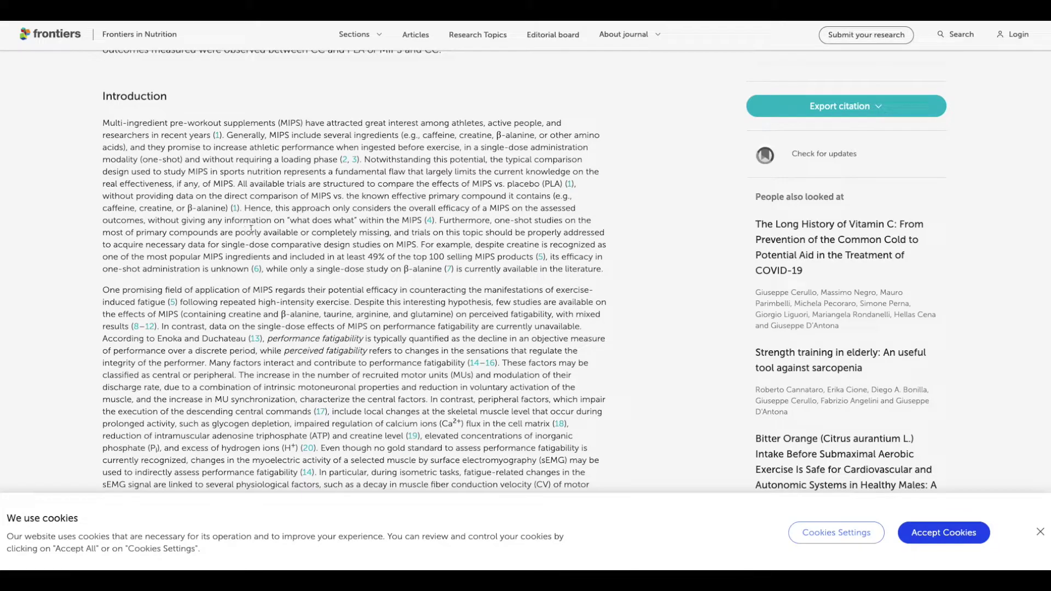
scroll(251, 229, "down", 10)
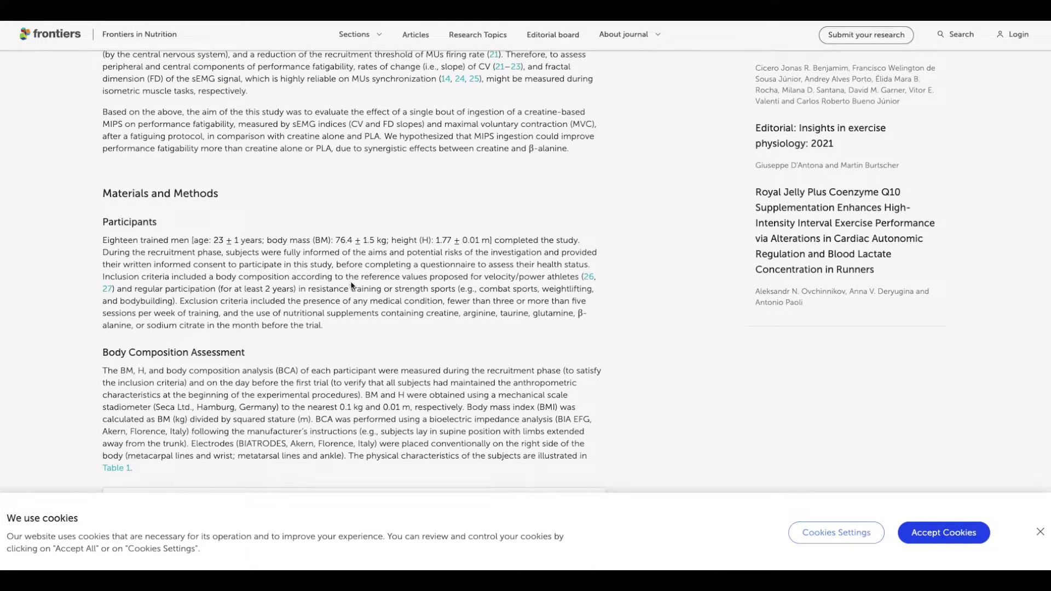
scroll(352, 286, "up", 15)
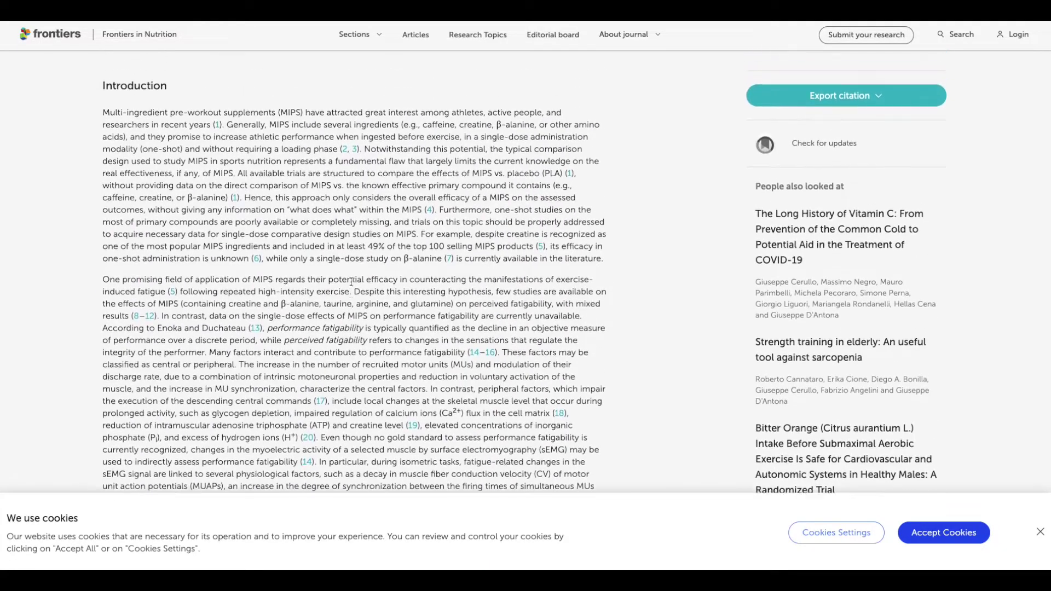
scroll(352, 282, "up", 9)
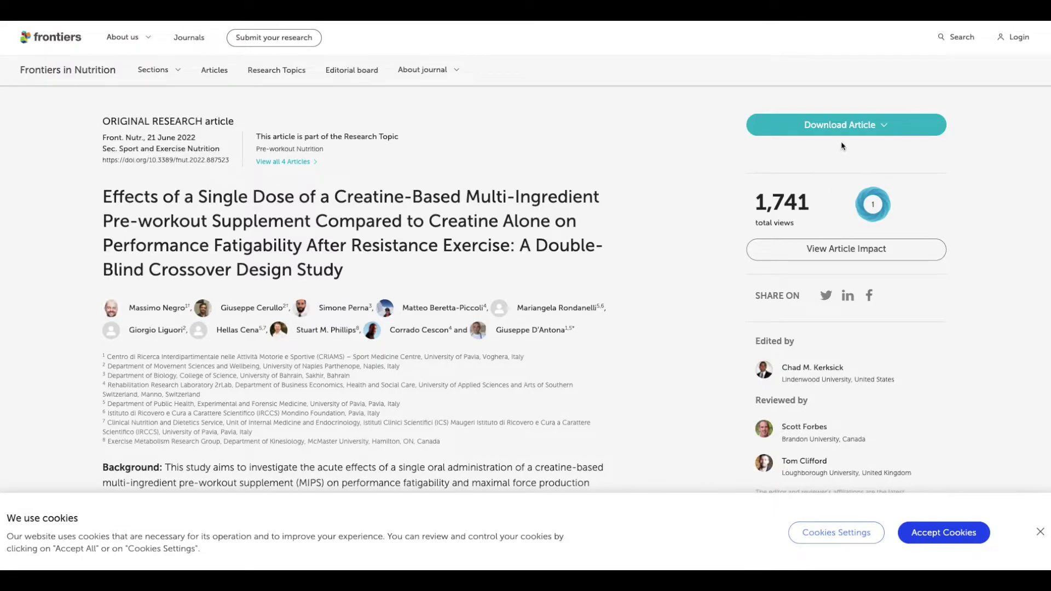
left_click(840, 127)
left_click(810, 156)
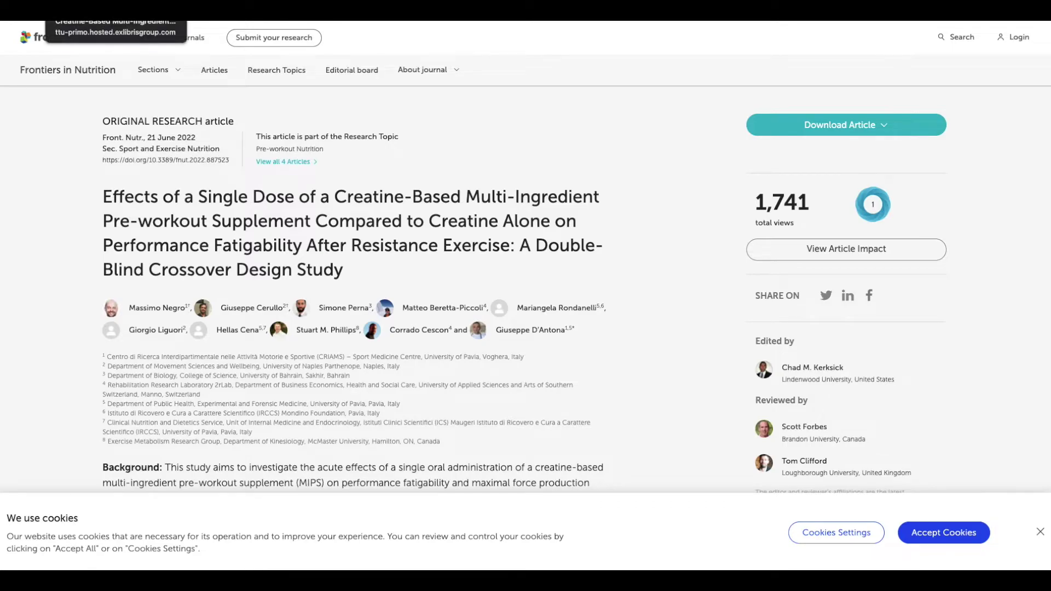
Close the Frontiers article's record to return to the 6-result title search list
left_click(115, 11)
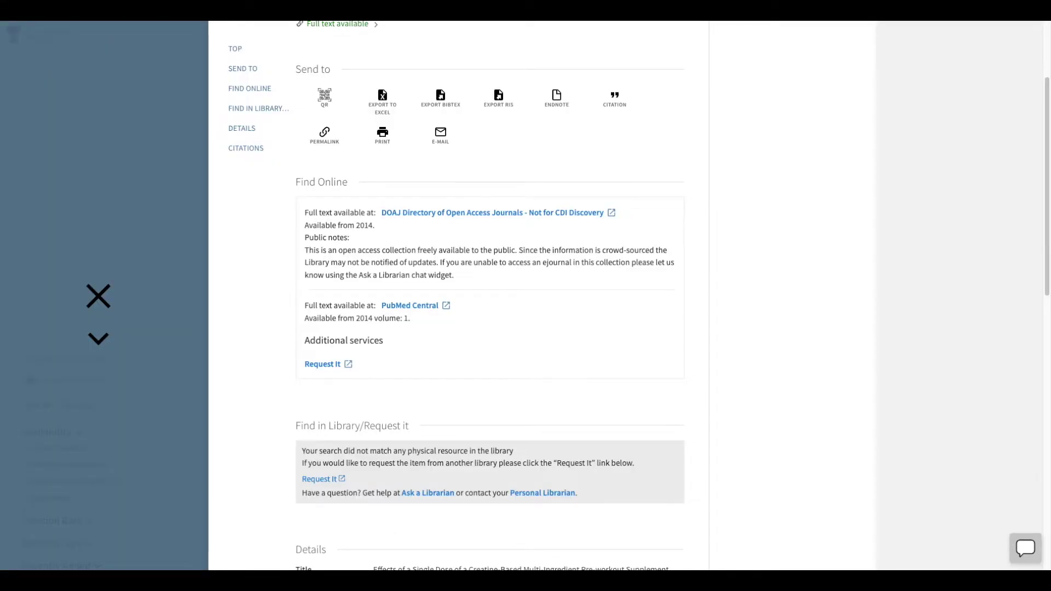
scroll(166, 185, "up", 3)
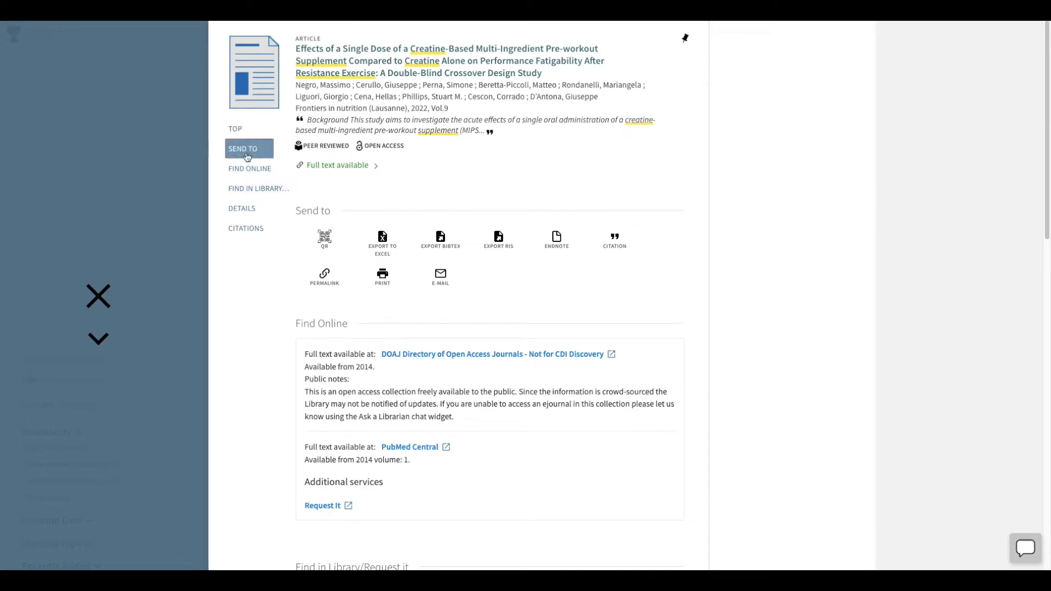
left_click(176, 132)
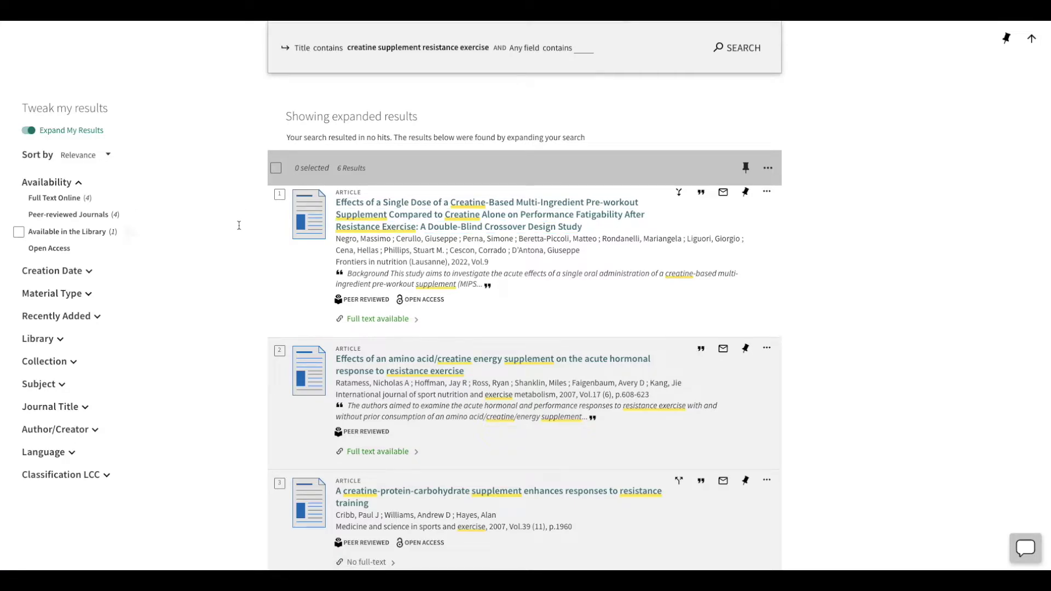
Switch the first search line from Title back to Any field and rerun, giving 573 results
scroll(238, 224, "up", 3)
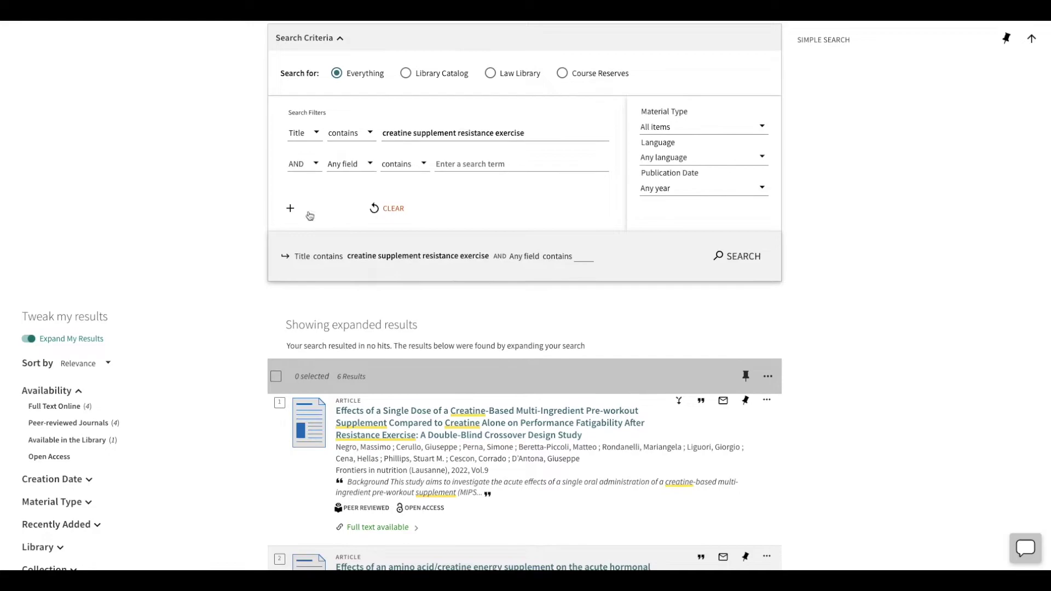
left_click(313, 137)
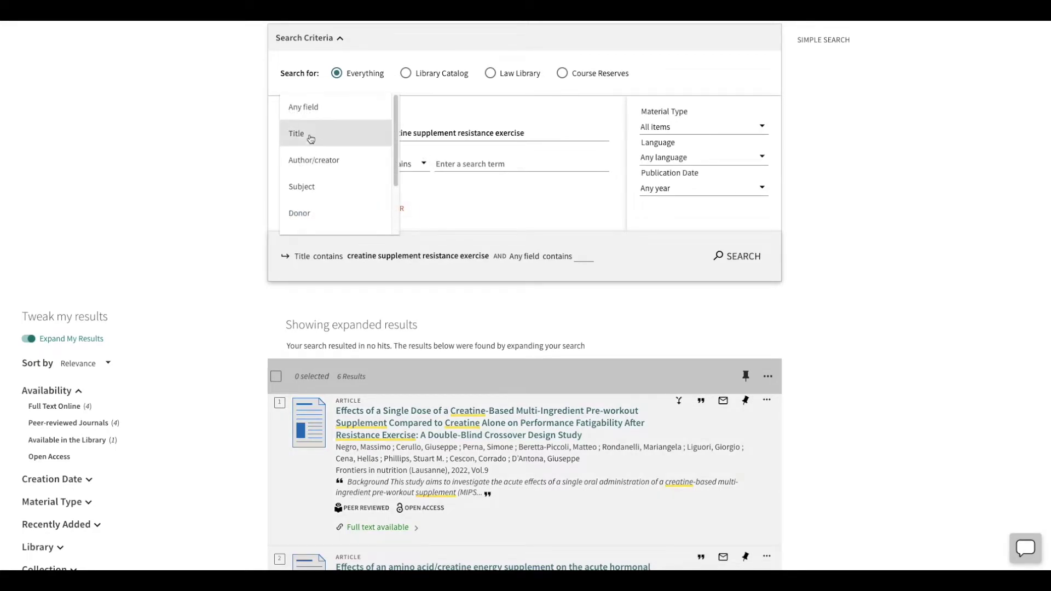
left_click(305, 107)
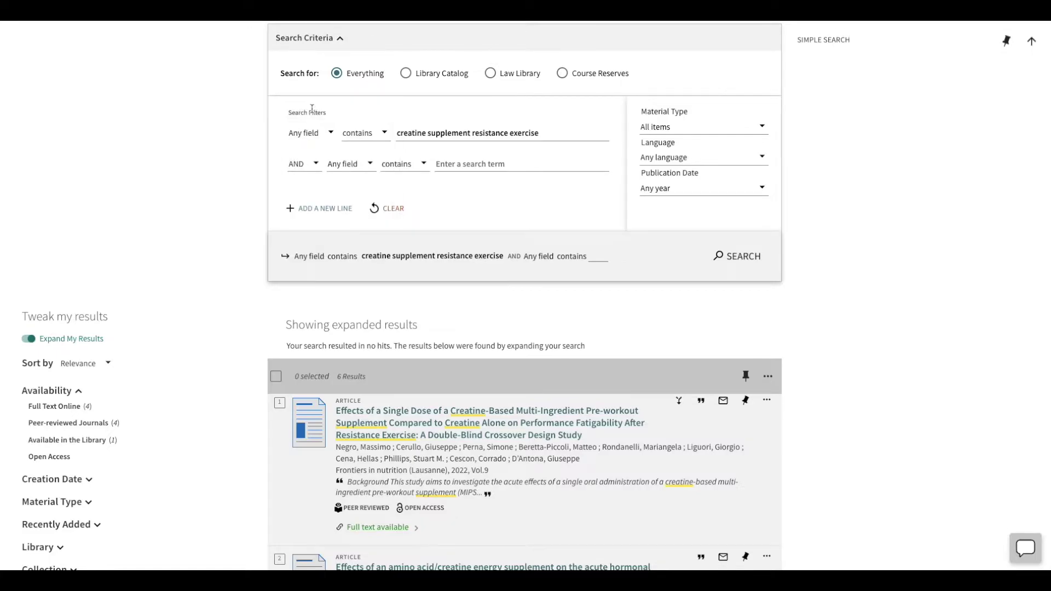
left_click(739, 256)
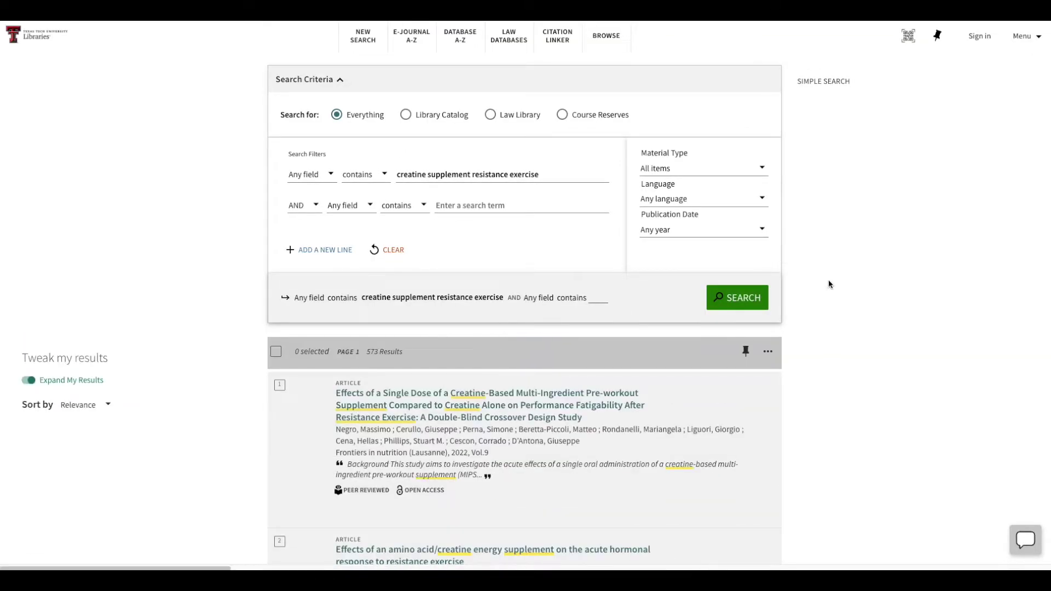
scroll(830, 280, "down", 3)
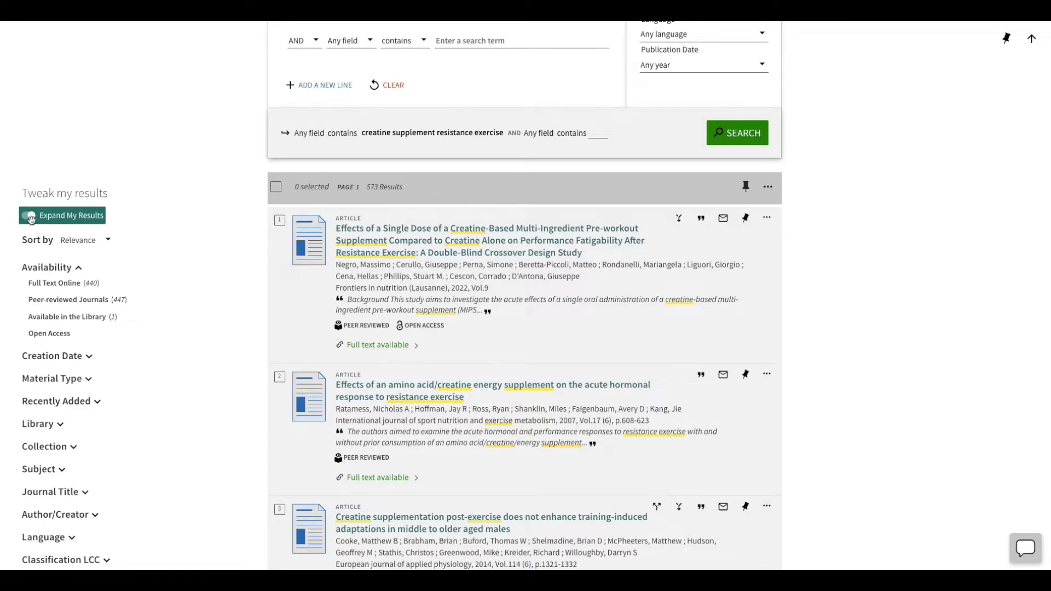
Switch off Expand My Results to drop to 441 results, then collapse the Availability filter
left_click(30, 218)
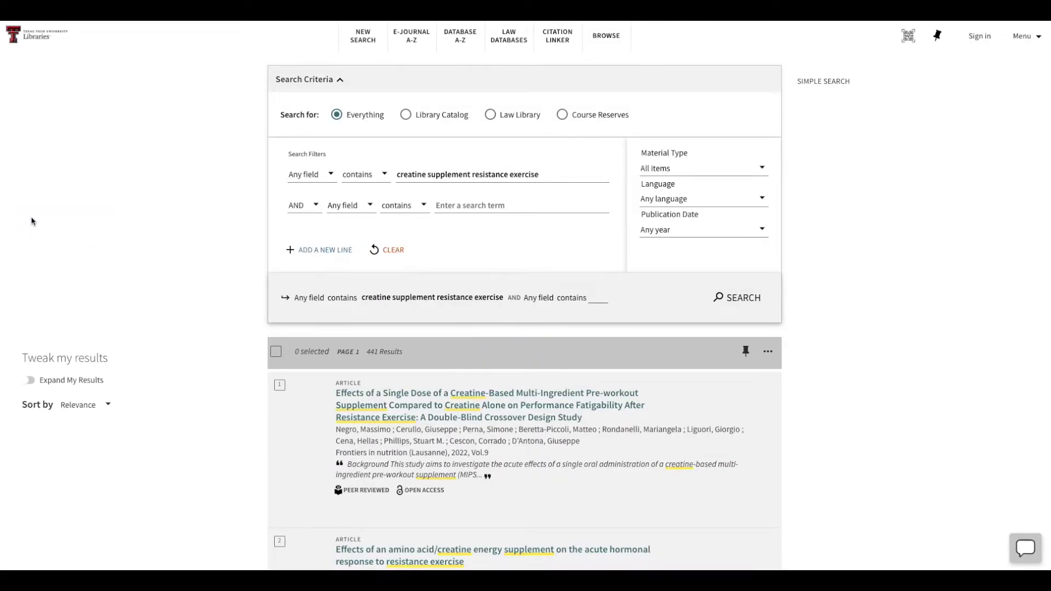
scroll(213, 221, "down", 5)
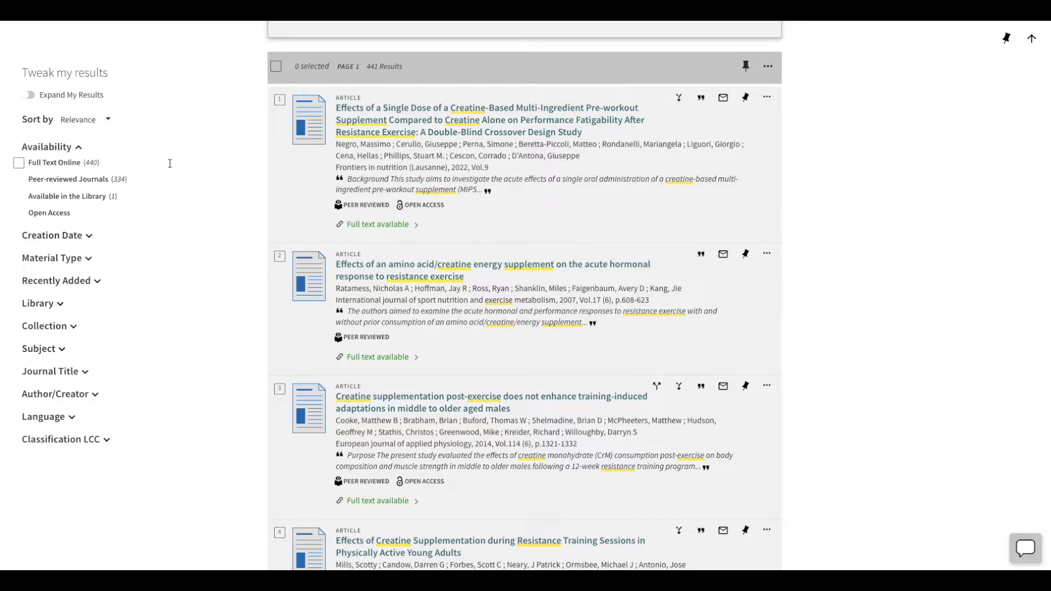
left_click(78, 149)
Apply a 2015–2022 Creation Date filter, cutting the results to 222
scroll(81, 150, "down", 1)
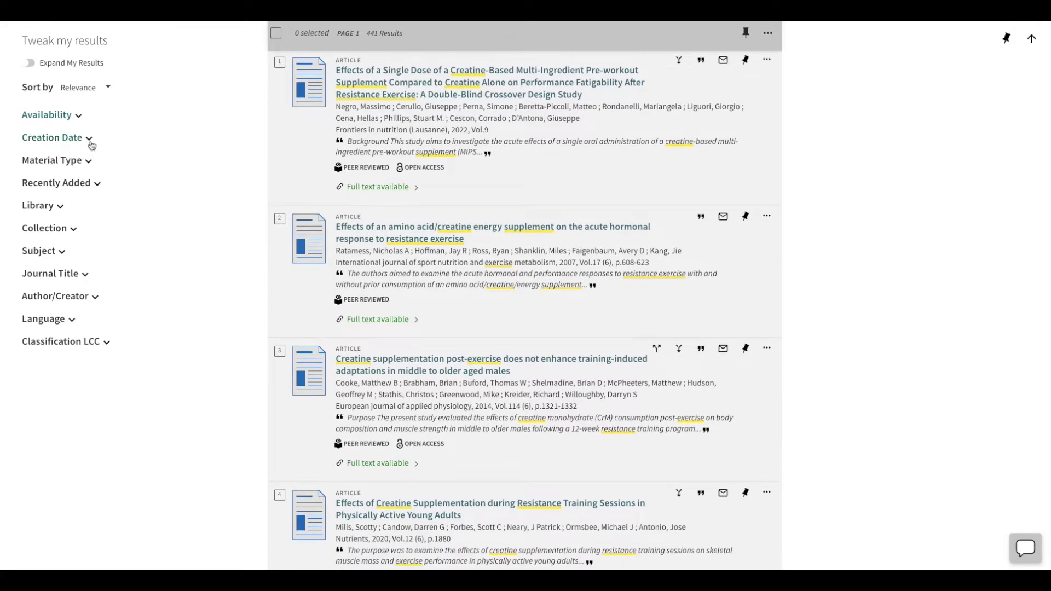
left_click(89, 139)
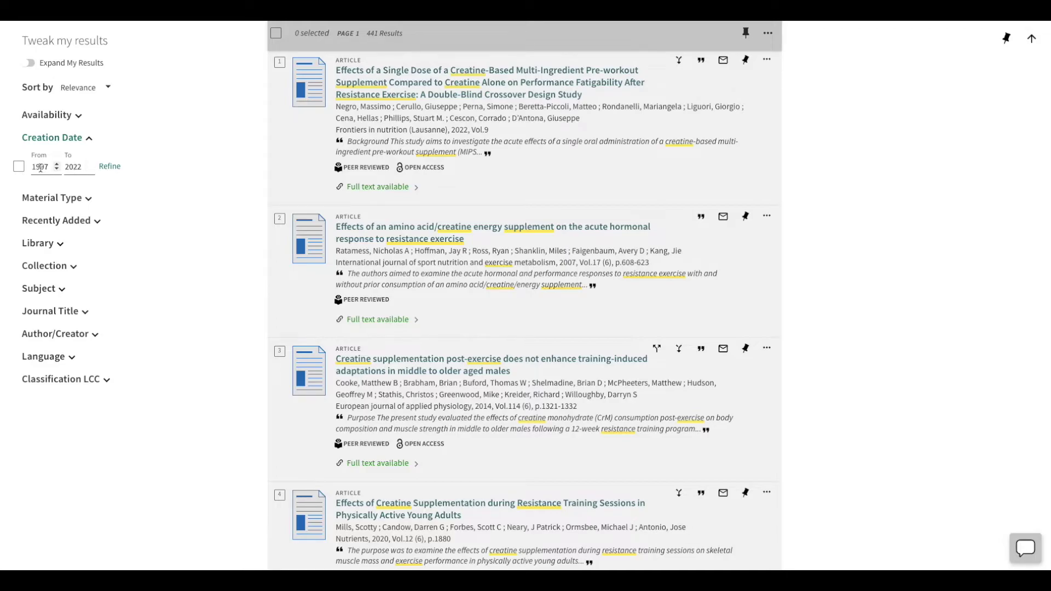
left_click(40, 168)
type("2015")
left_click(109, 166)
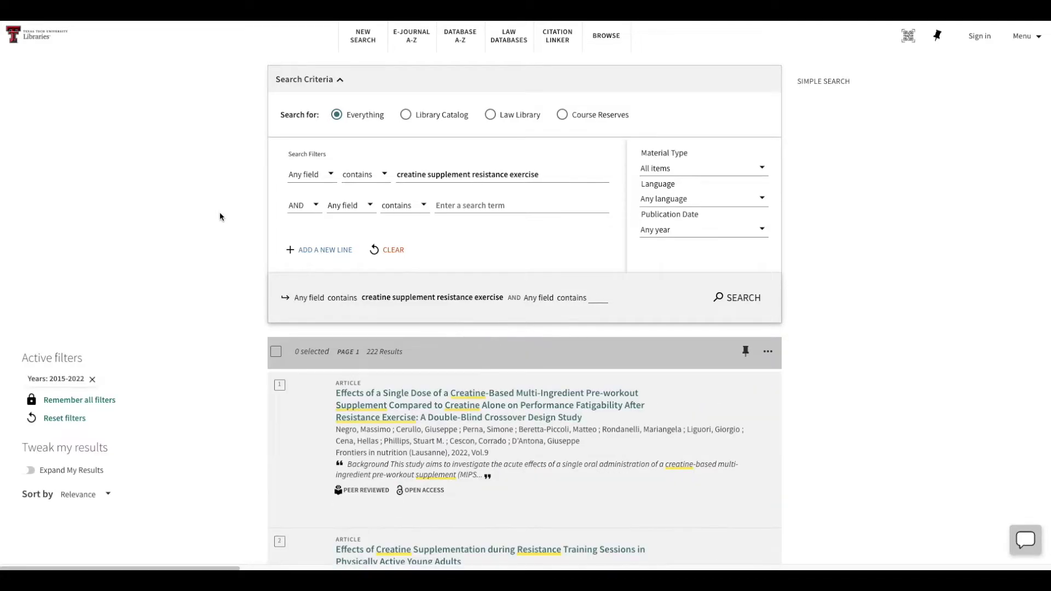
scroll(219, 212, "down", 3)
scroll(219, 216, "down", 1)
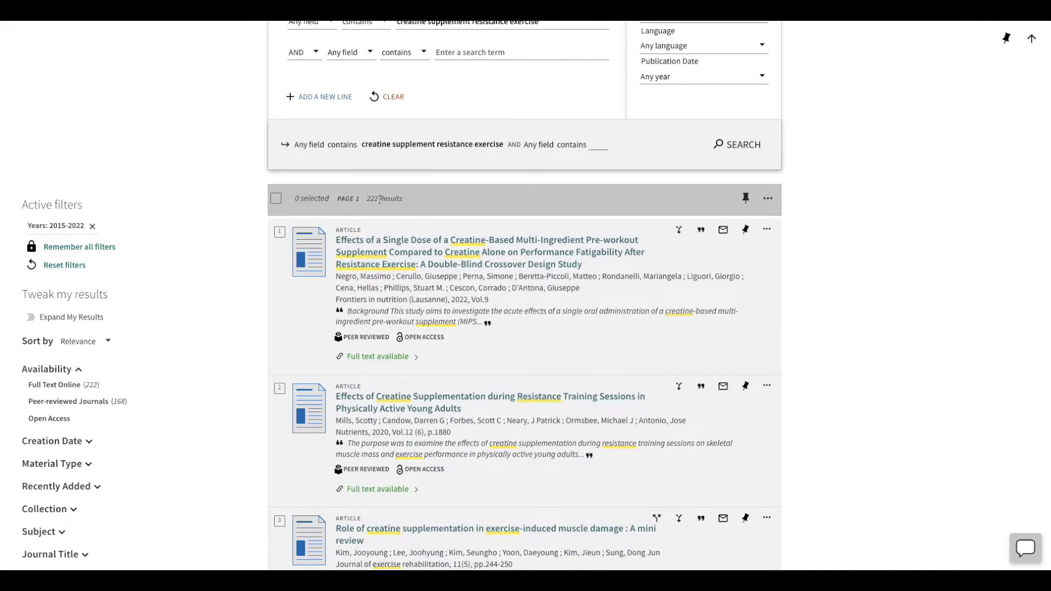
scroll(211, 220, "down", 3)
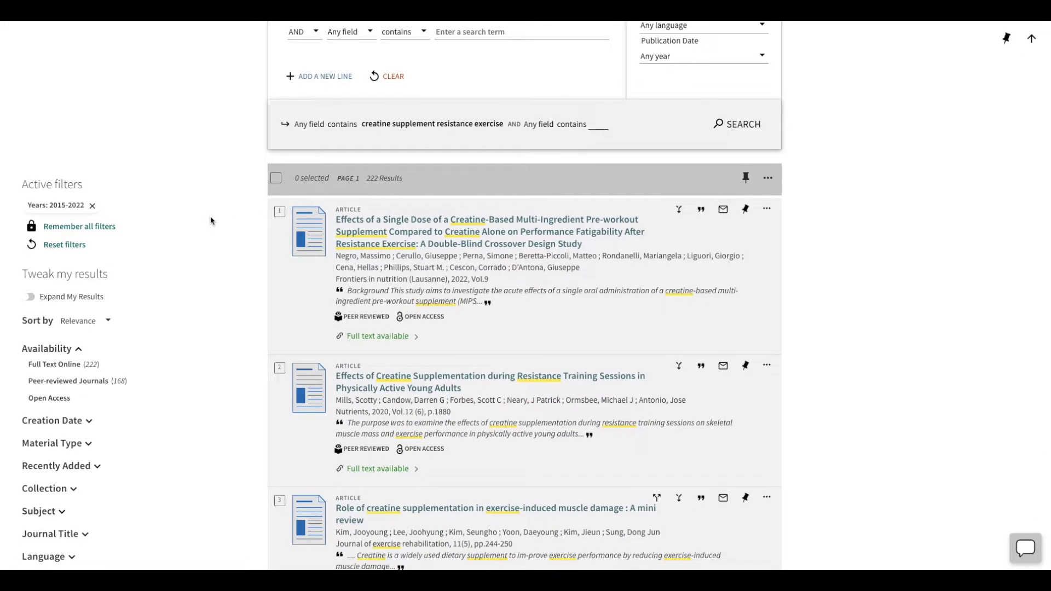
scroll(210, 221, "down", 3)
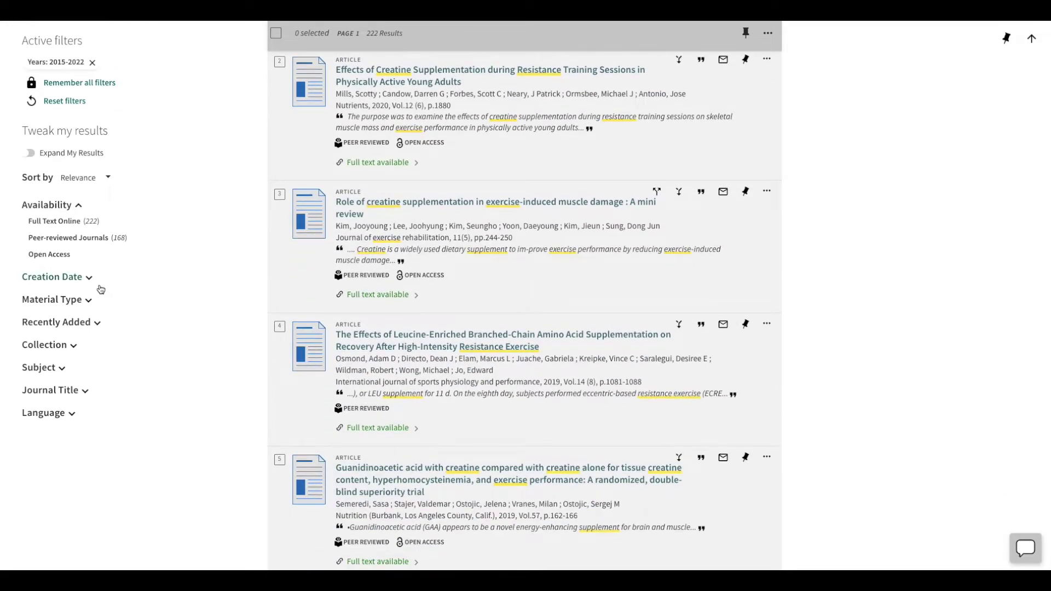
left_click(89, 300)
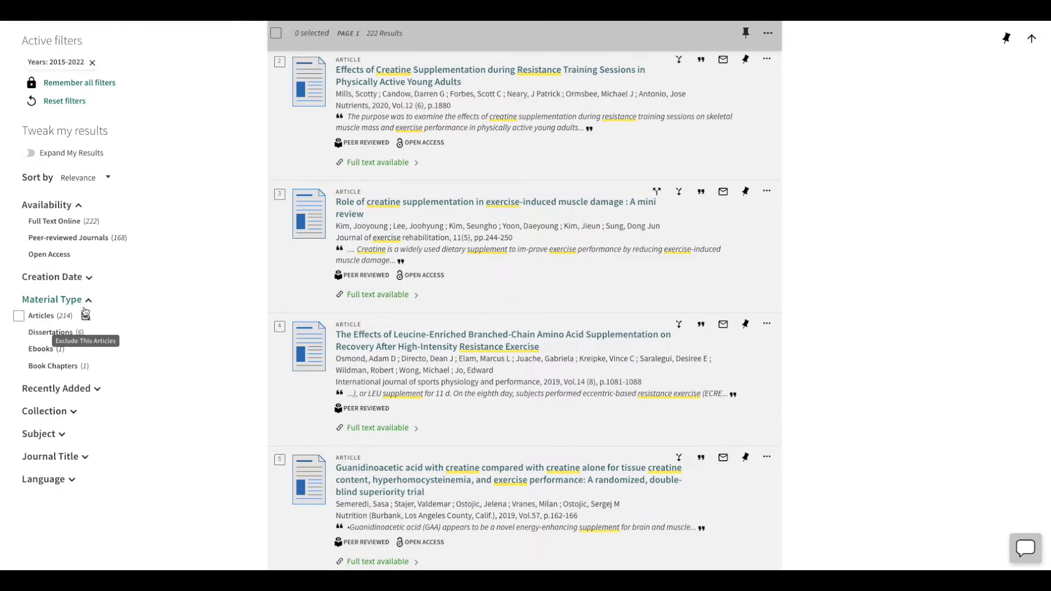
scroll(65, 339, "down", 1)
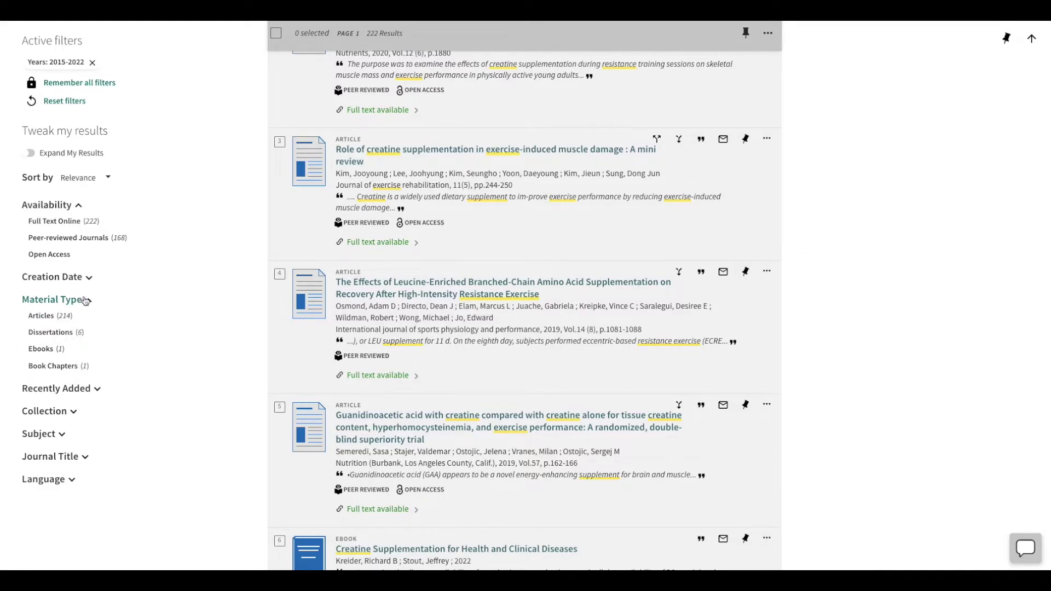
left_click(86, 301)
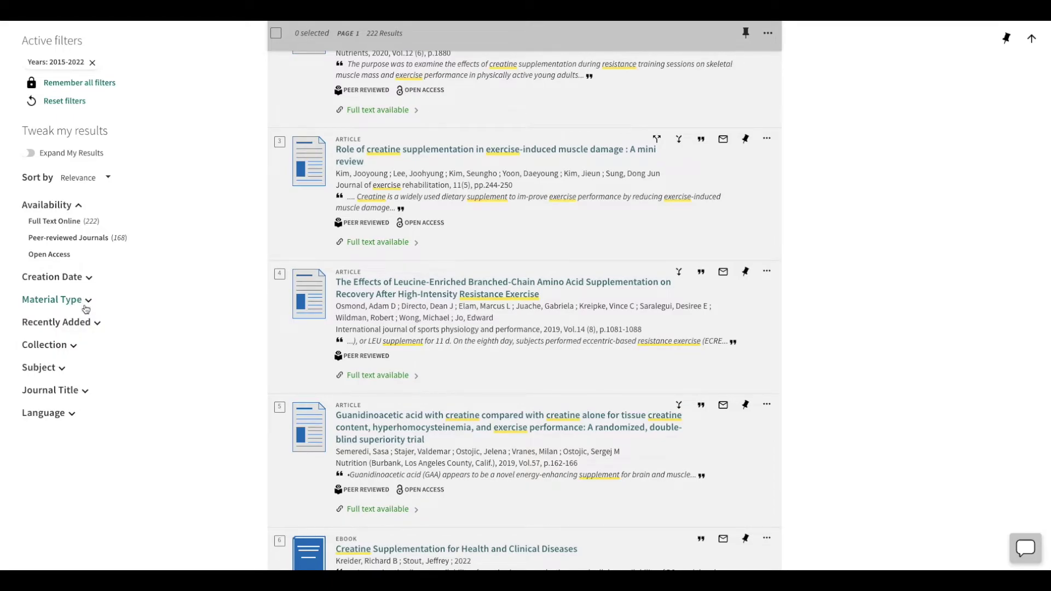
left_click(60, 347)
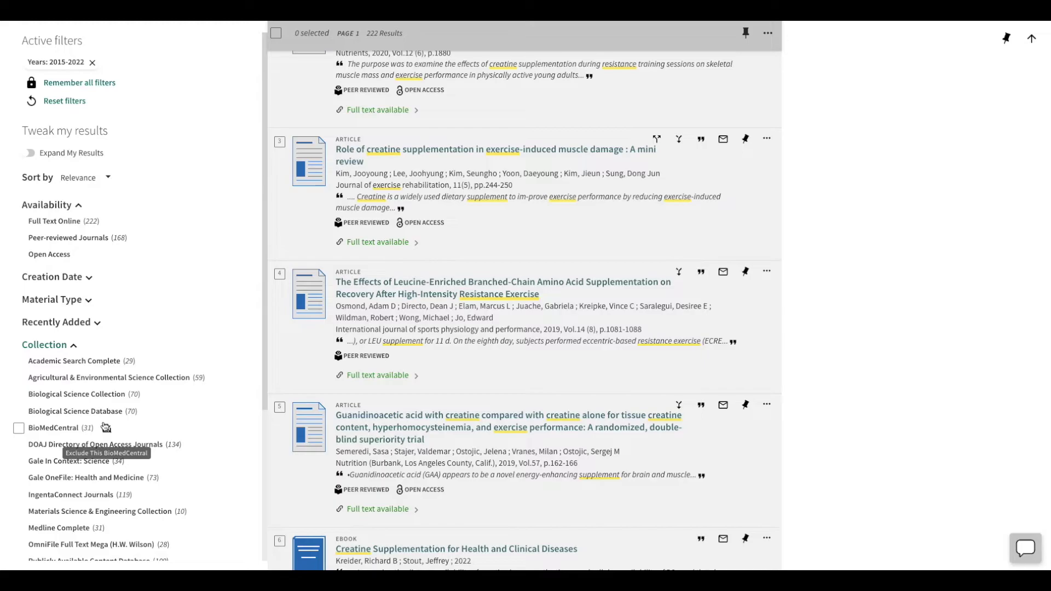
scroll(102, 427, "down", 1)
scroll(102, 426, "down", 3)
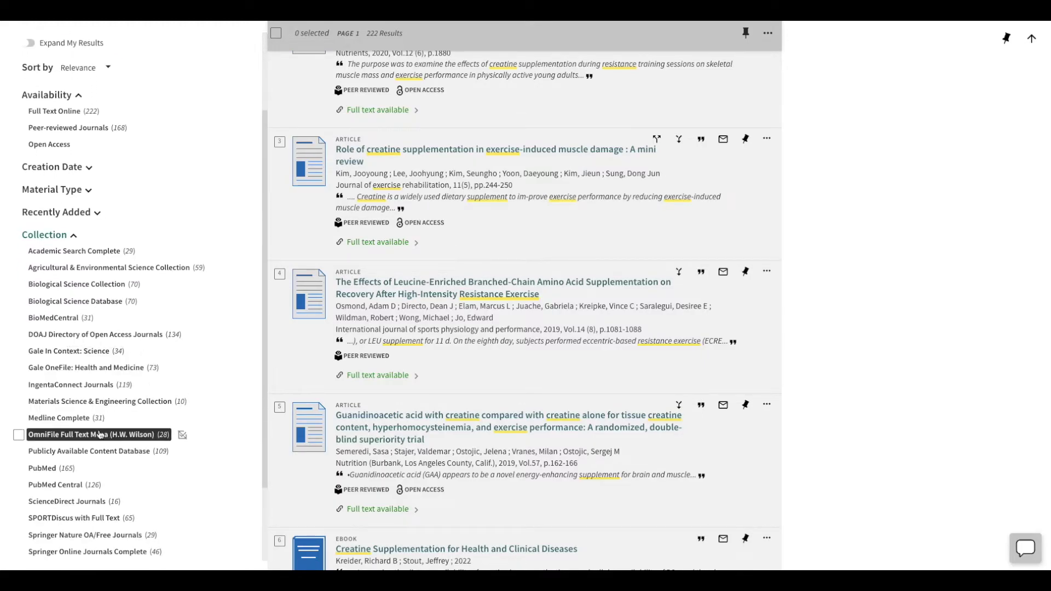
left_click(63, 235)
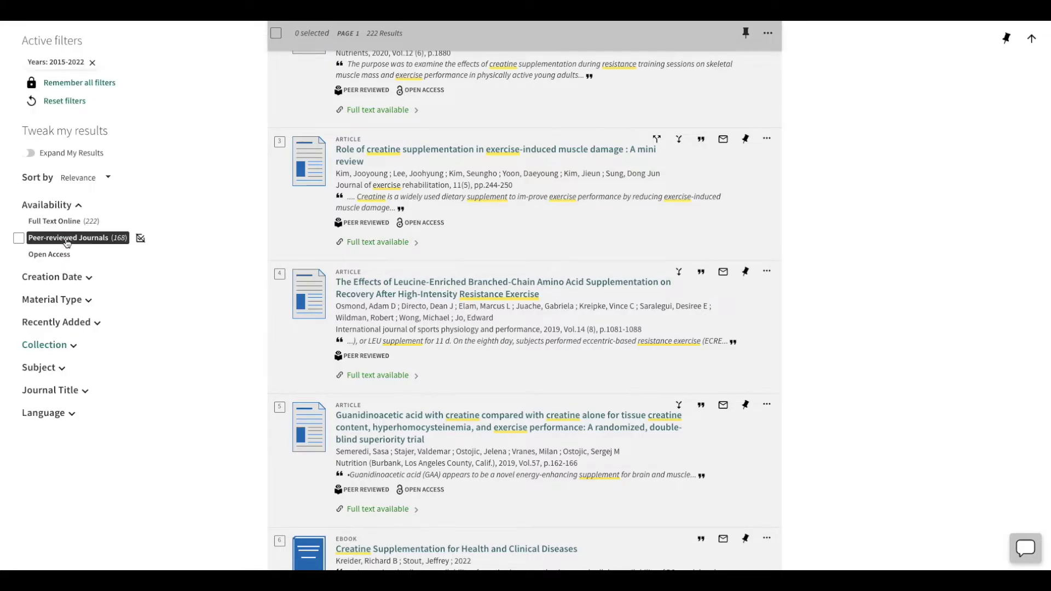
left_click(59, 412)
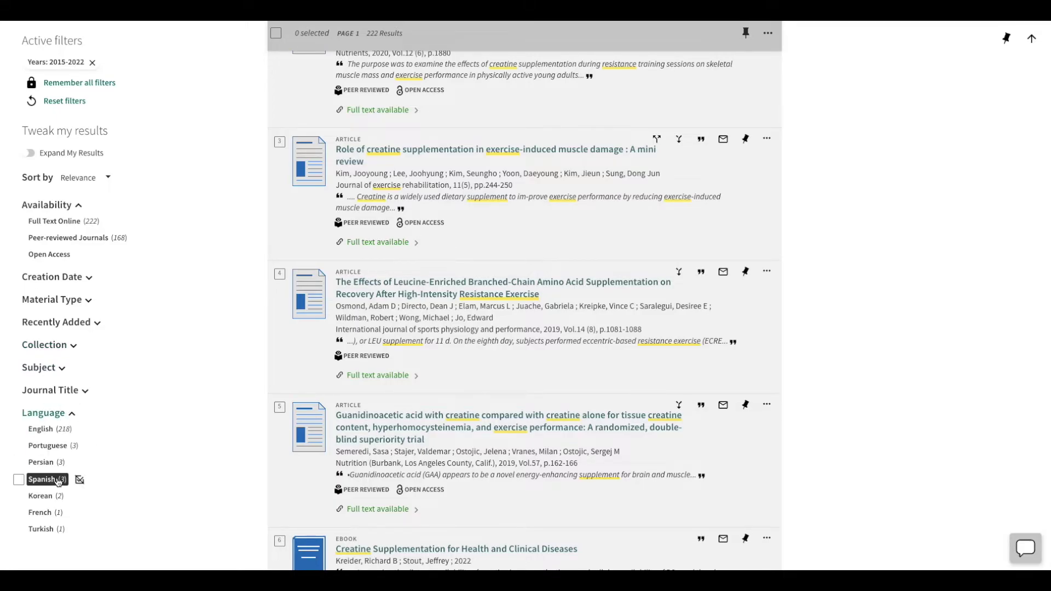
left_click(57, 414)
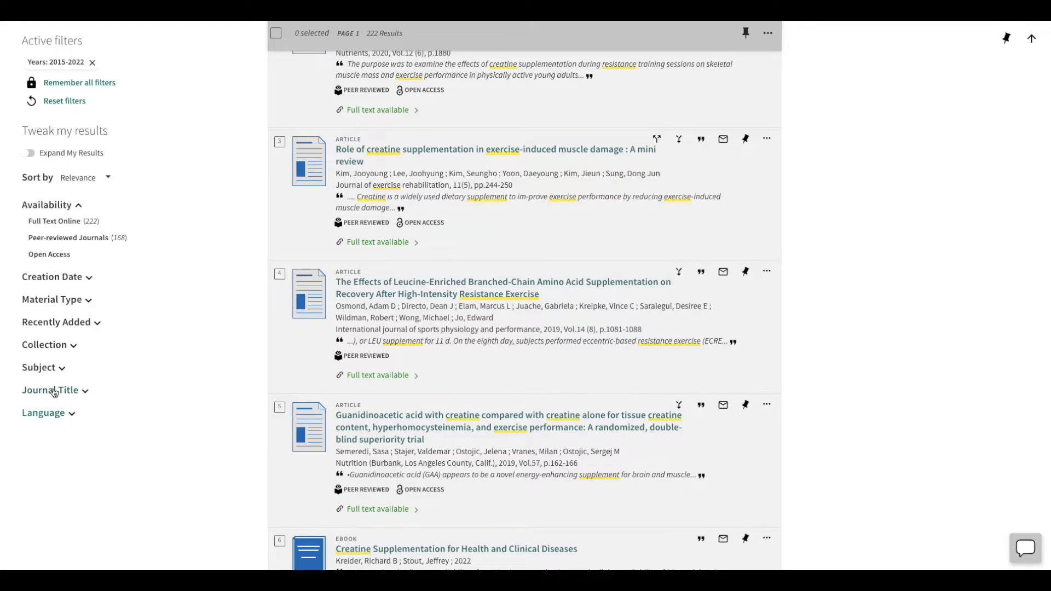
left_click(59, 208)
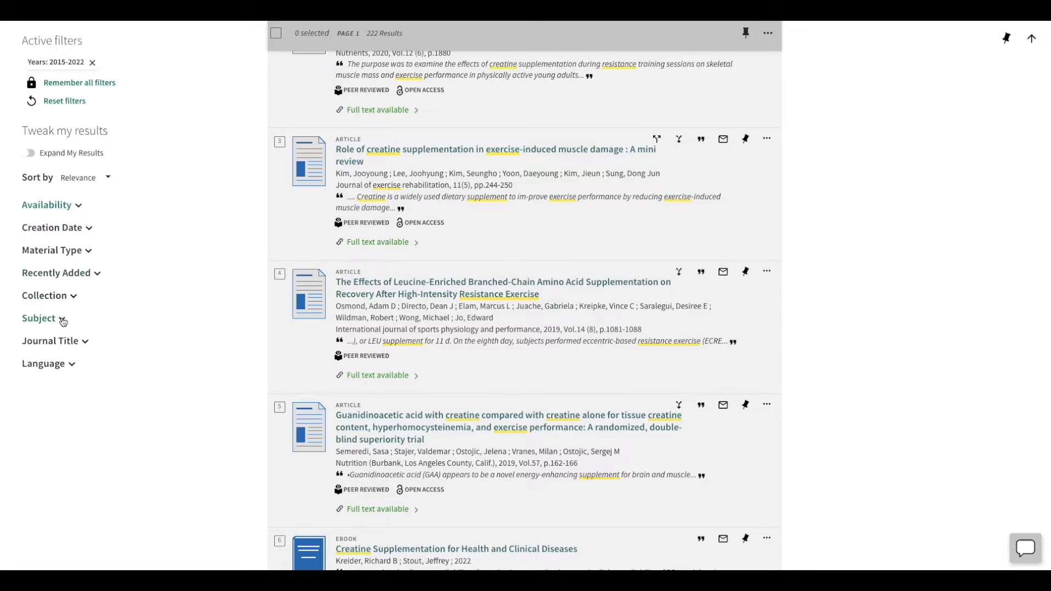
scroll(63, 321, "up", 5)
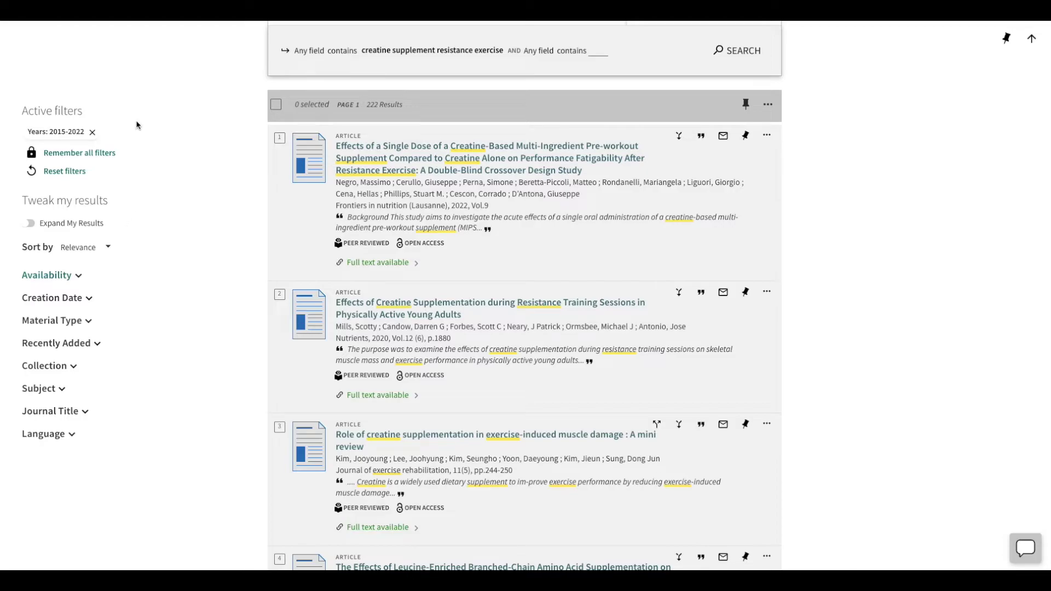
Sort the 222 filtered creatine results by Date-newest
left_click(88, 250)
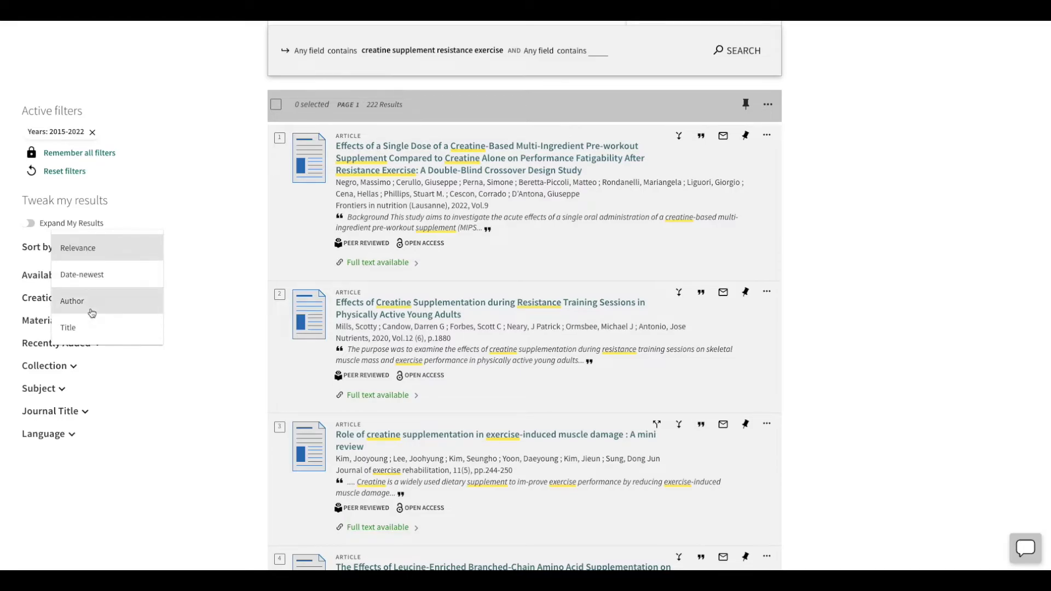
left_click(101, 277)
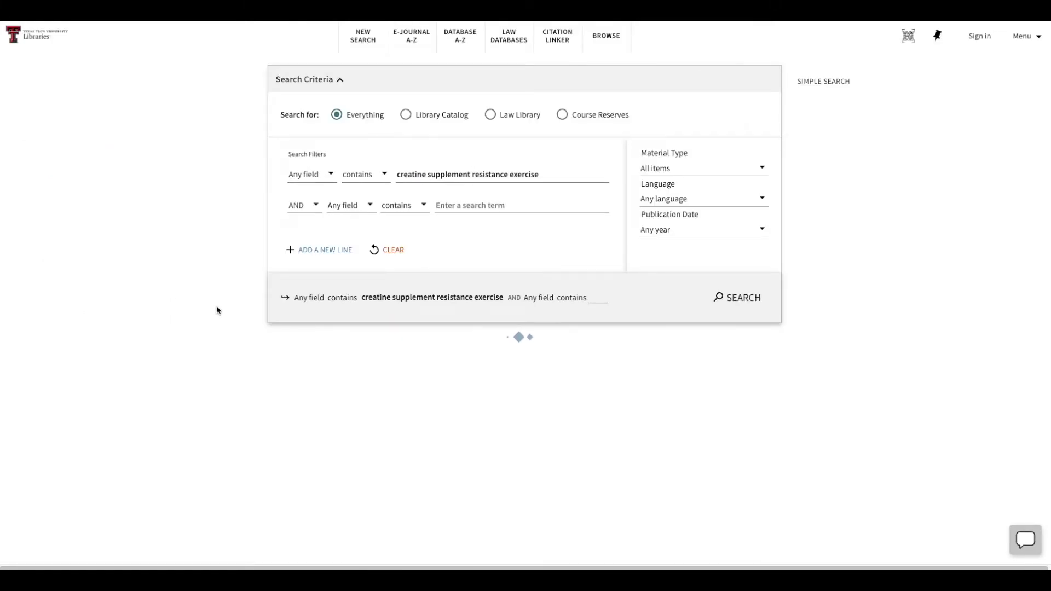
scroll(219, 311, "down", 3)
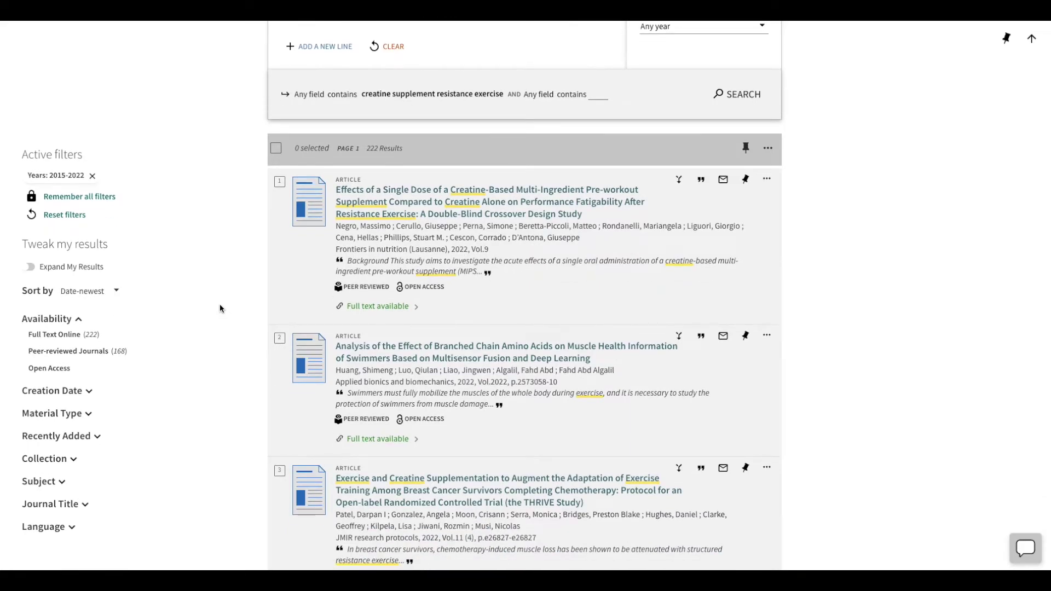
scroll(218, 309, "down", 1)
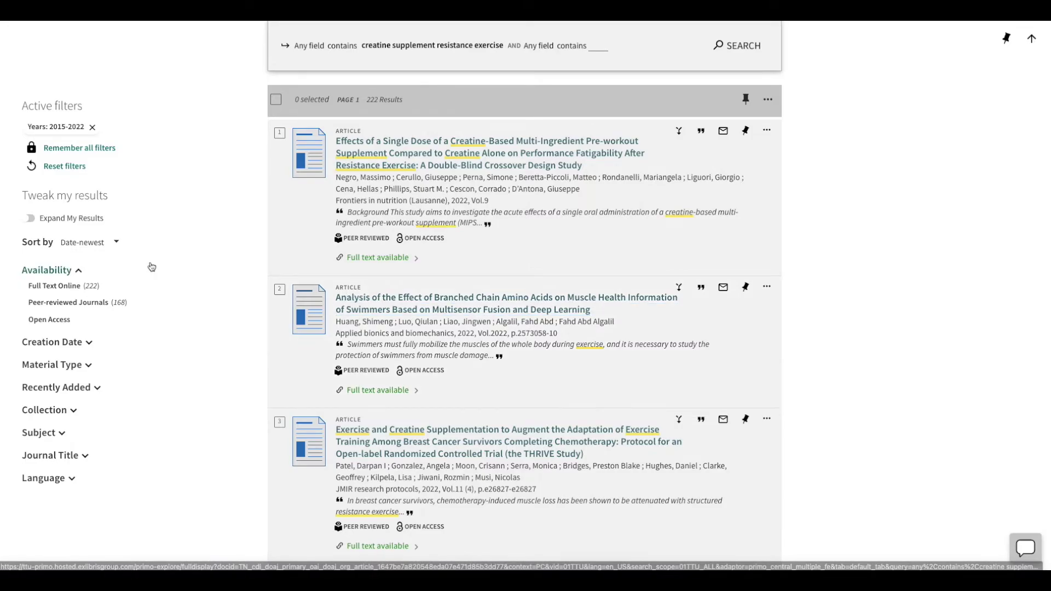
left_click(103, 245)
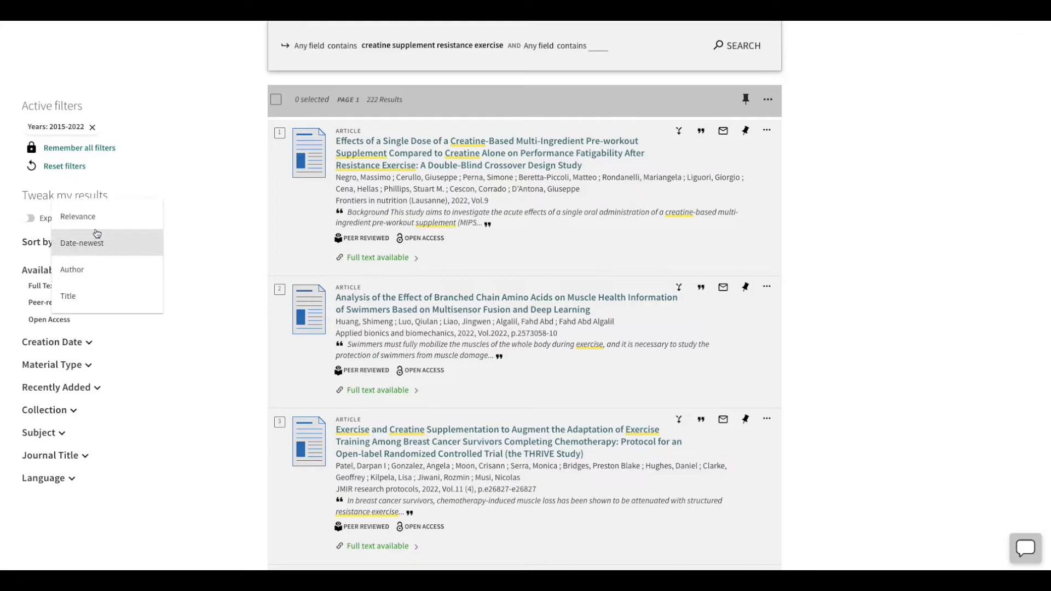
Re-sort the 222 filtered creatine results by Relevance and return to the top of the list
left_click(88, 217)
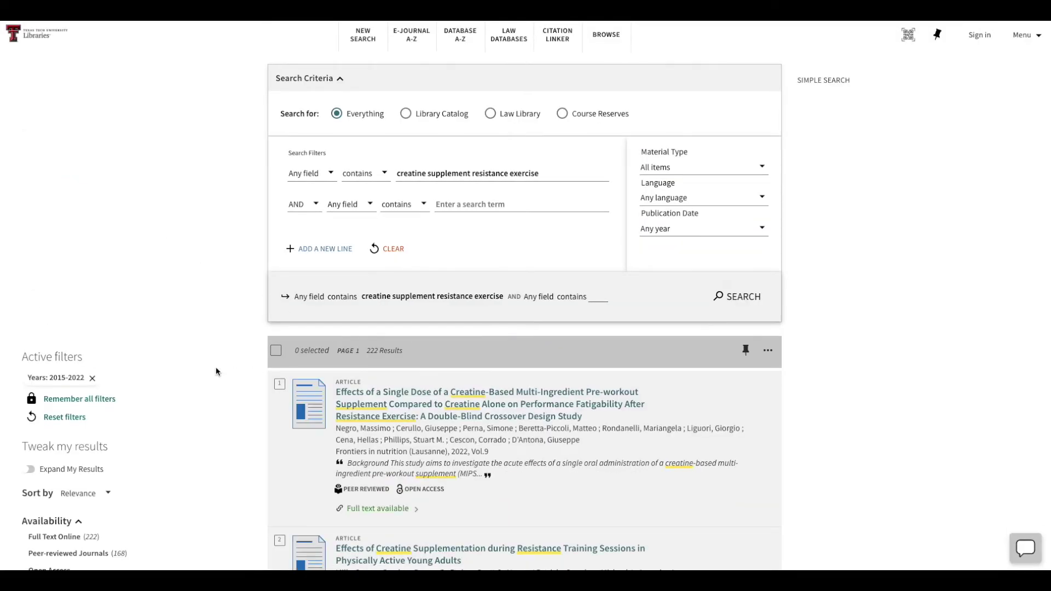
scroll(216, 372, "down", 2)
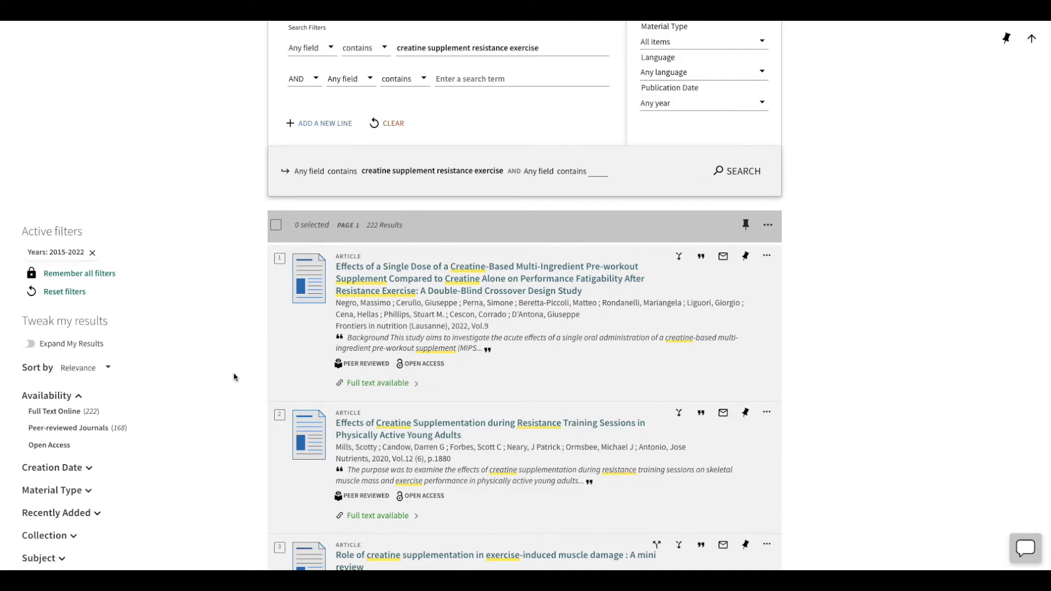
scroll(233, 378, "up", 2)
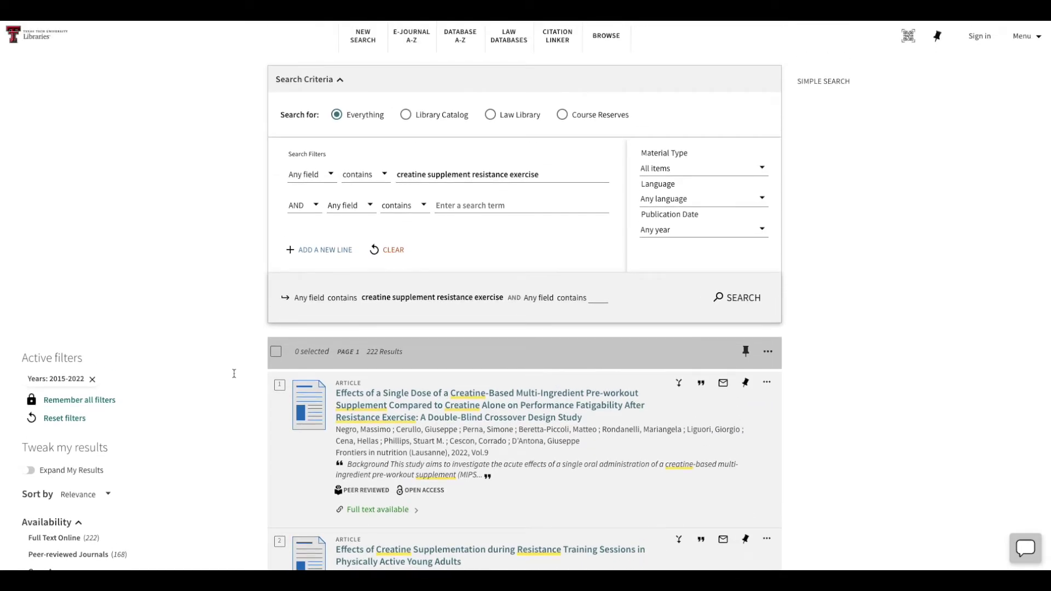
left_click(980, 37)
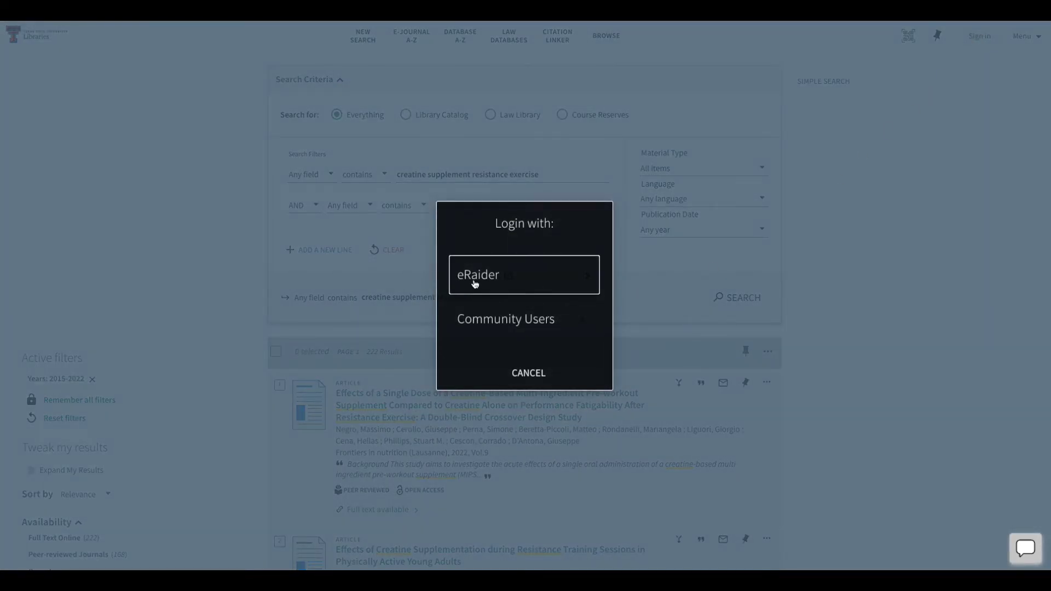
left_click(474, 279)
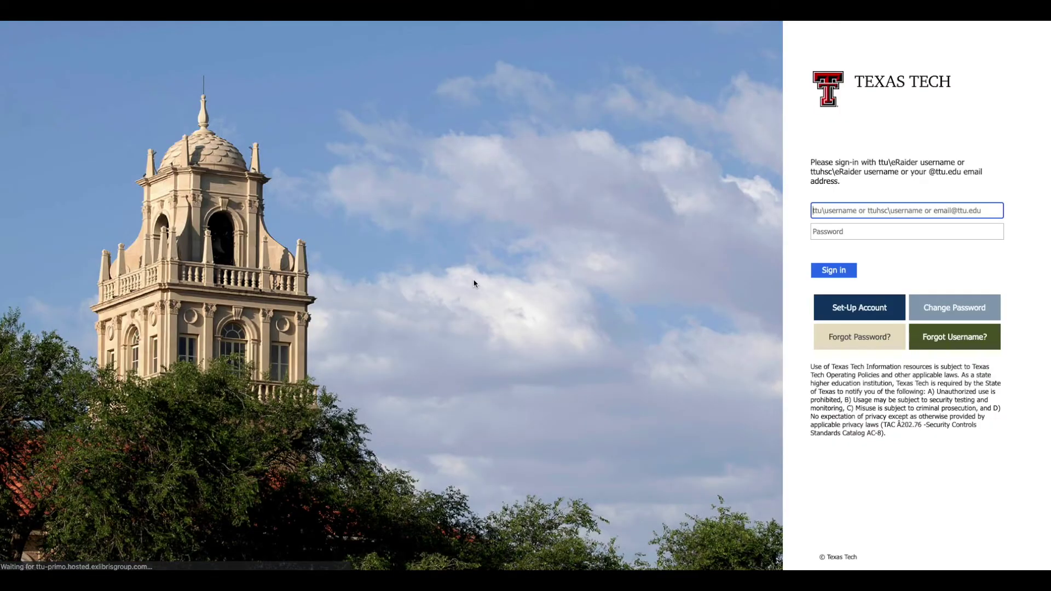